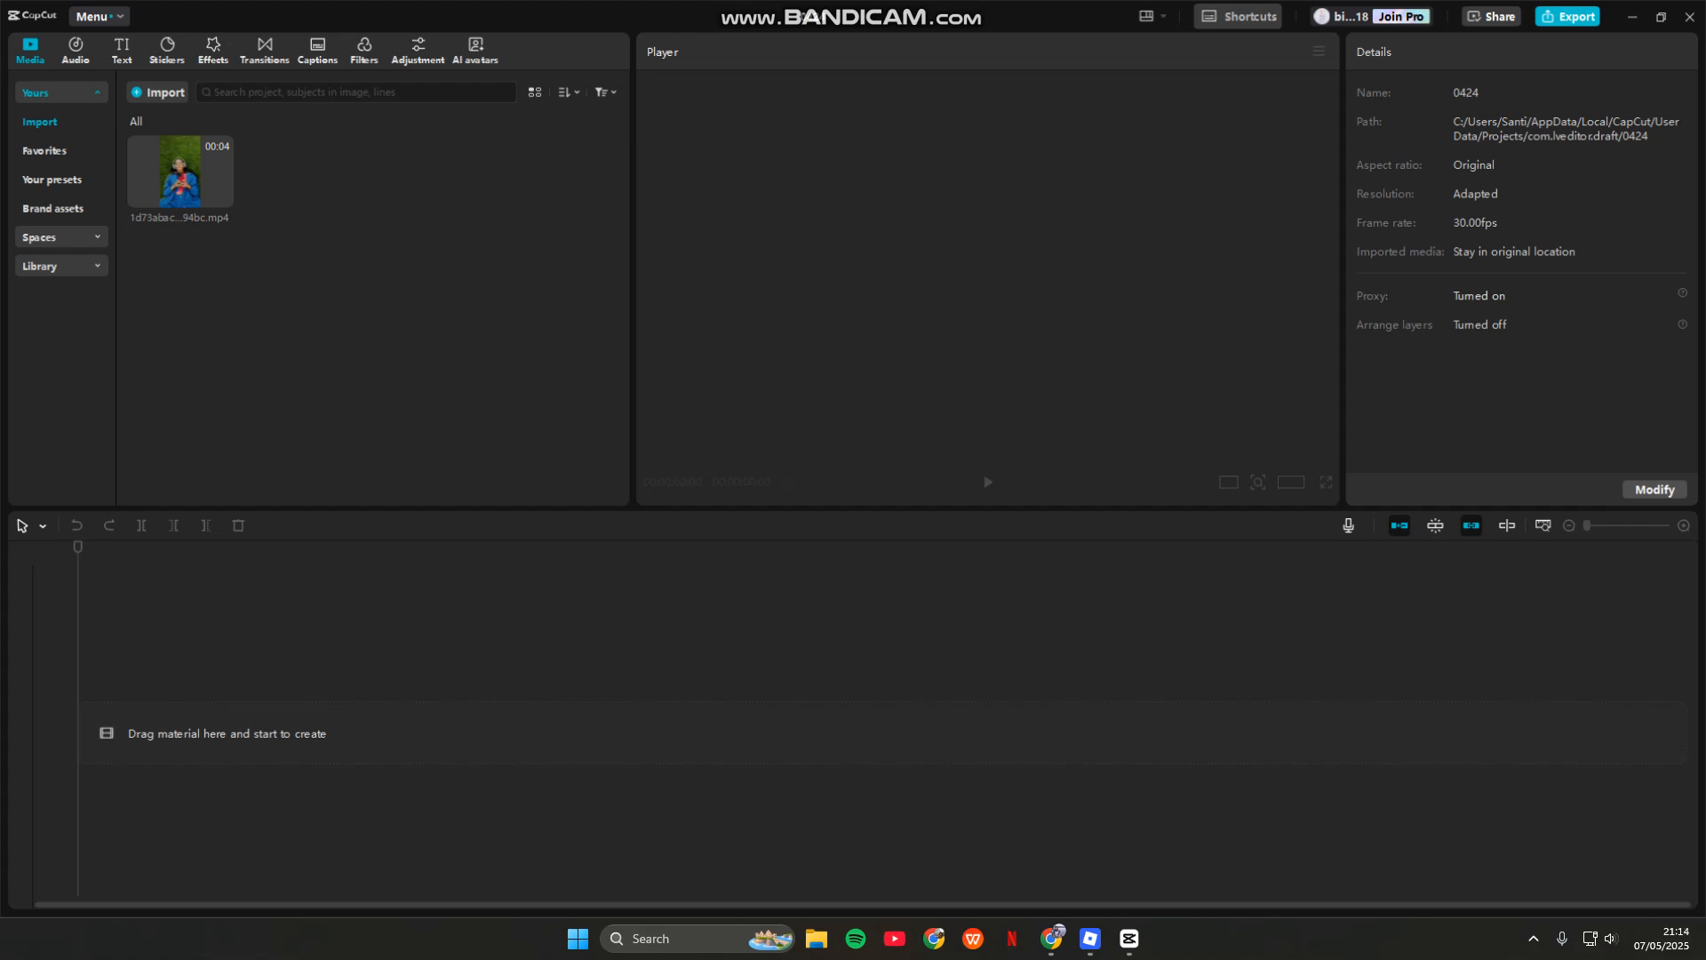
# Add the imported video of the woman to the timeline, preview it, and return to its start
pyautogui.moveTo(182, 173)
pyautogui.click(222, 195)
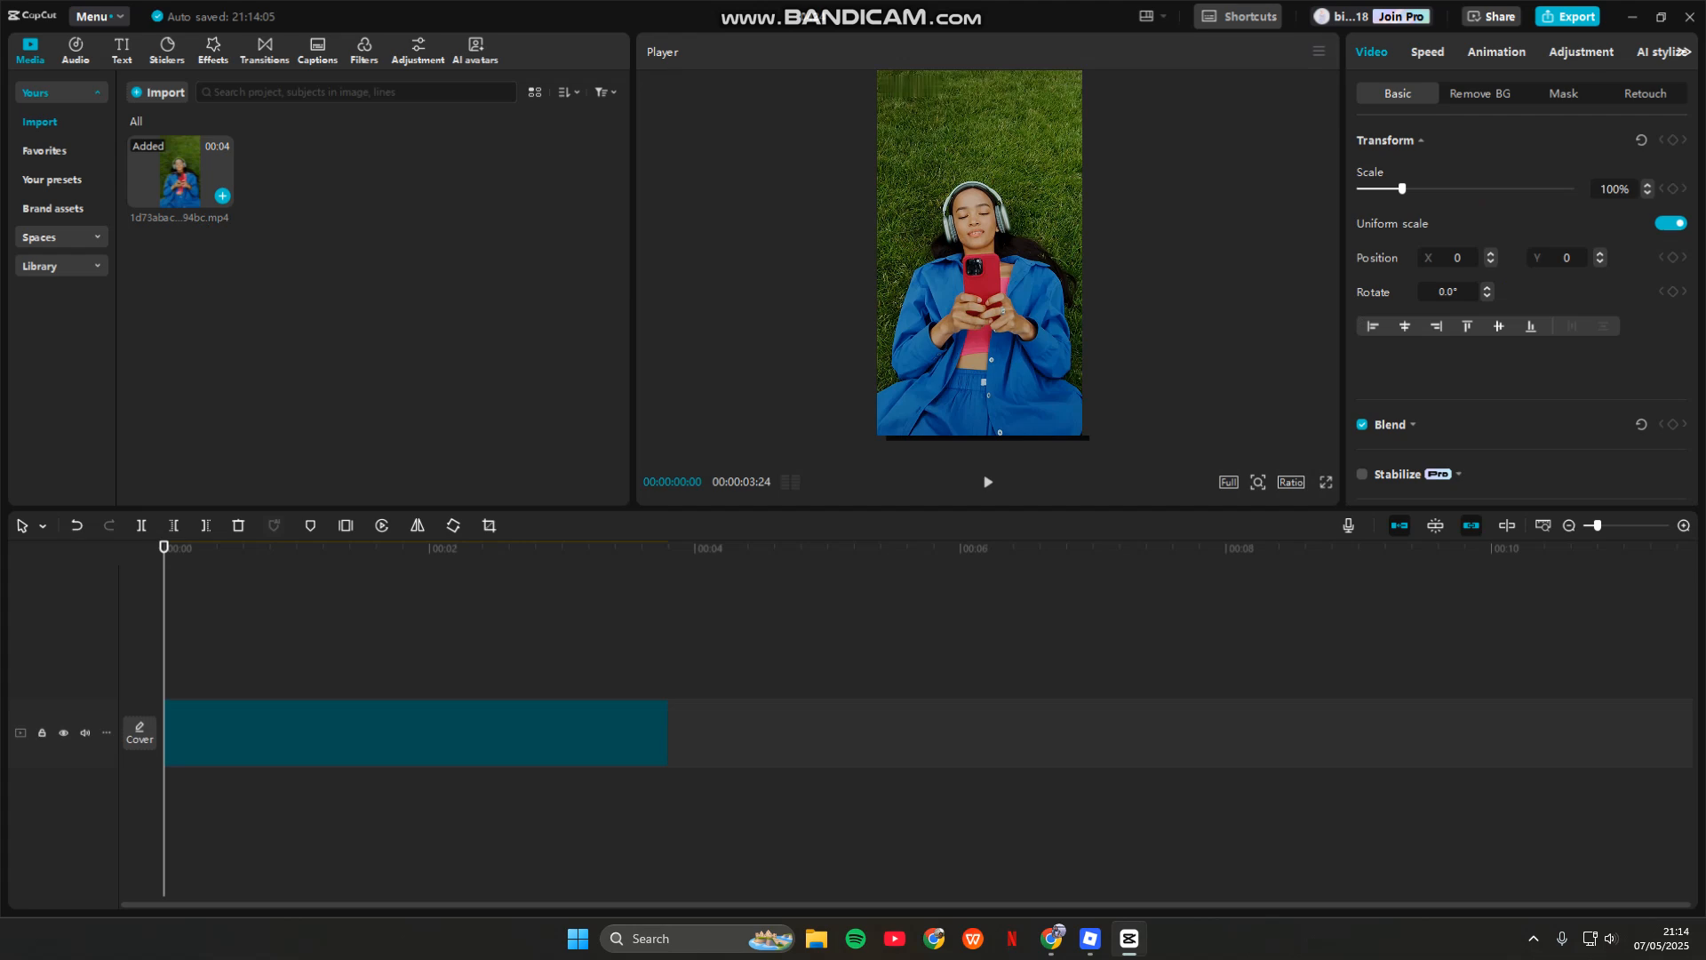
pyautogui.press('space')
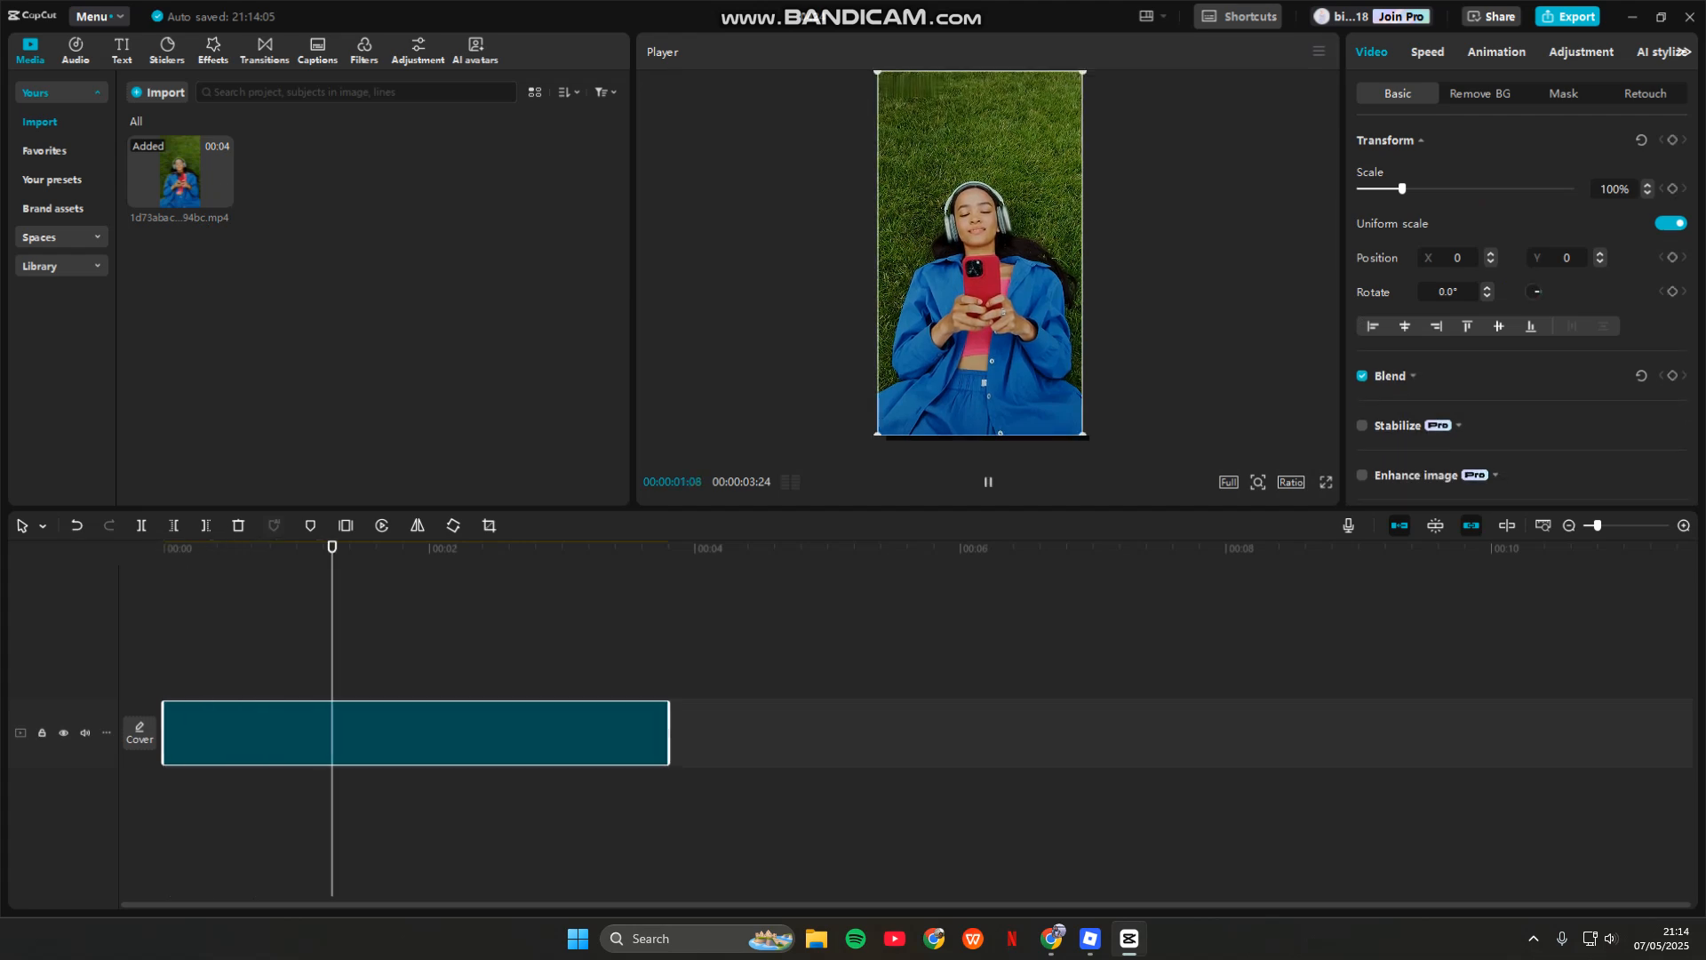
pyautogui.press('space')
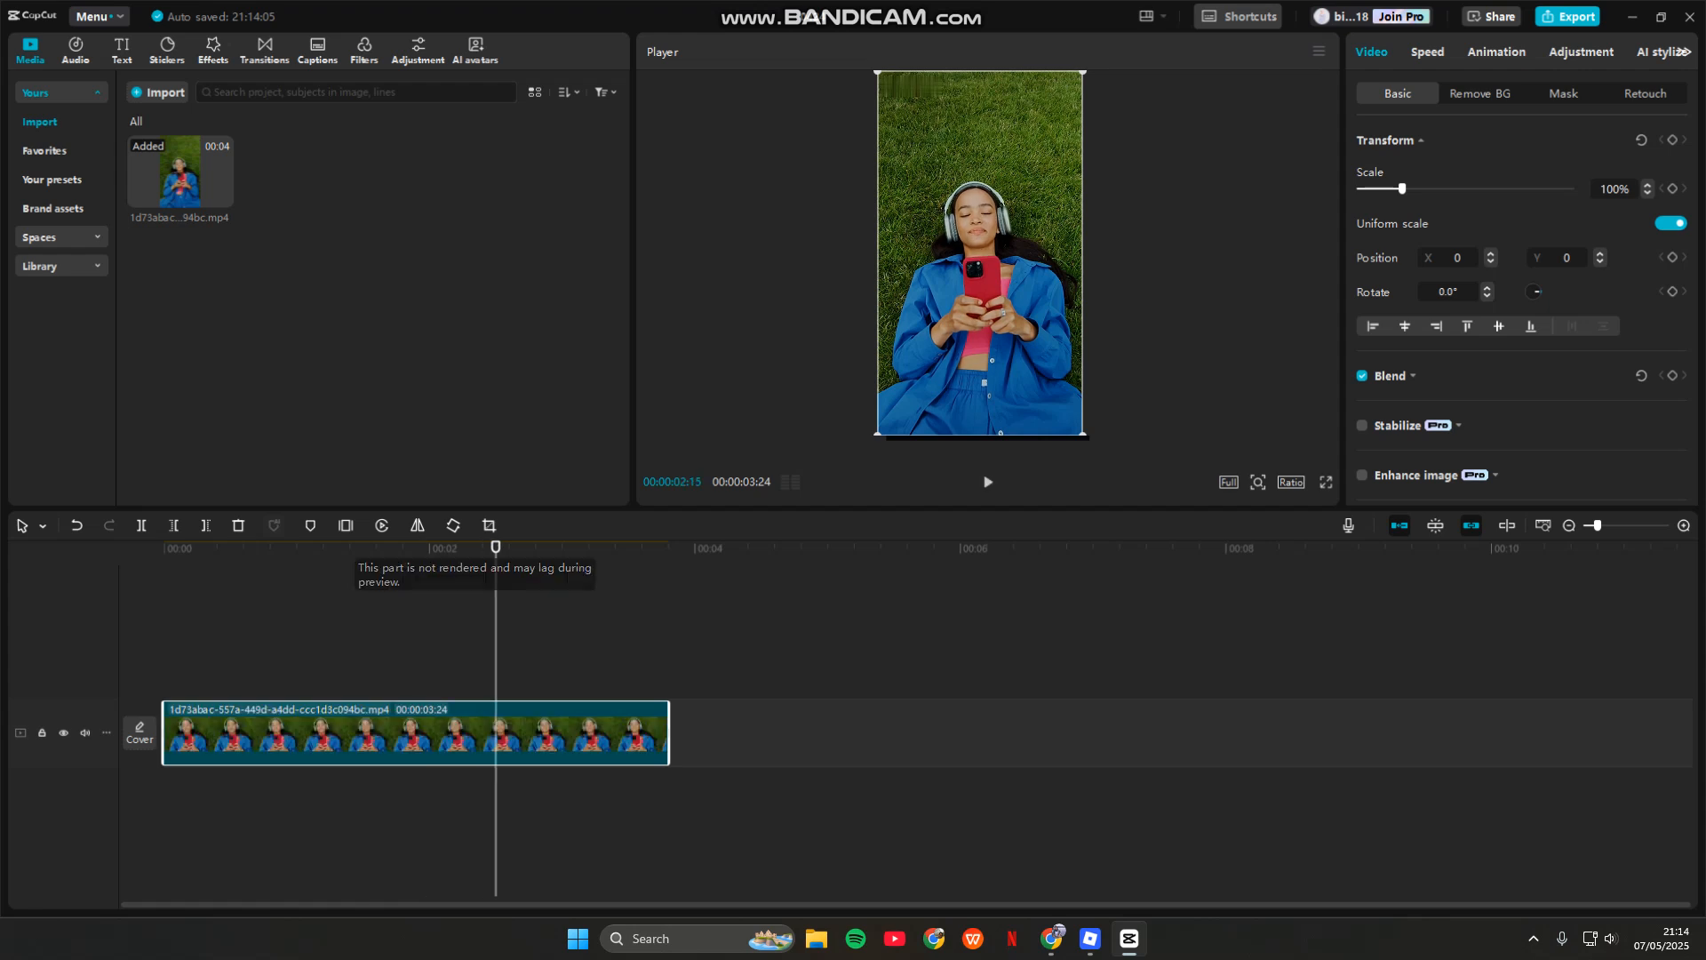
pyautogui.press('Home')
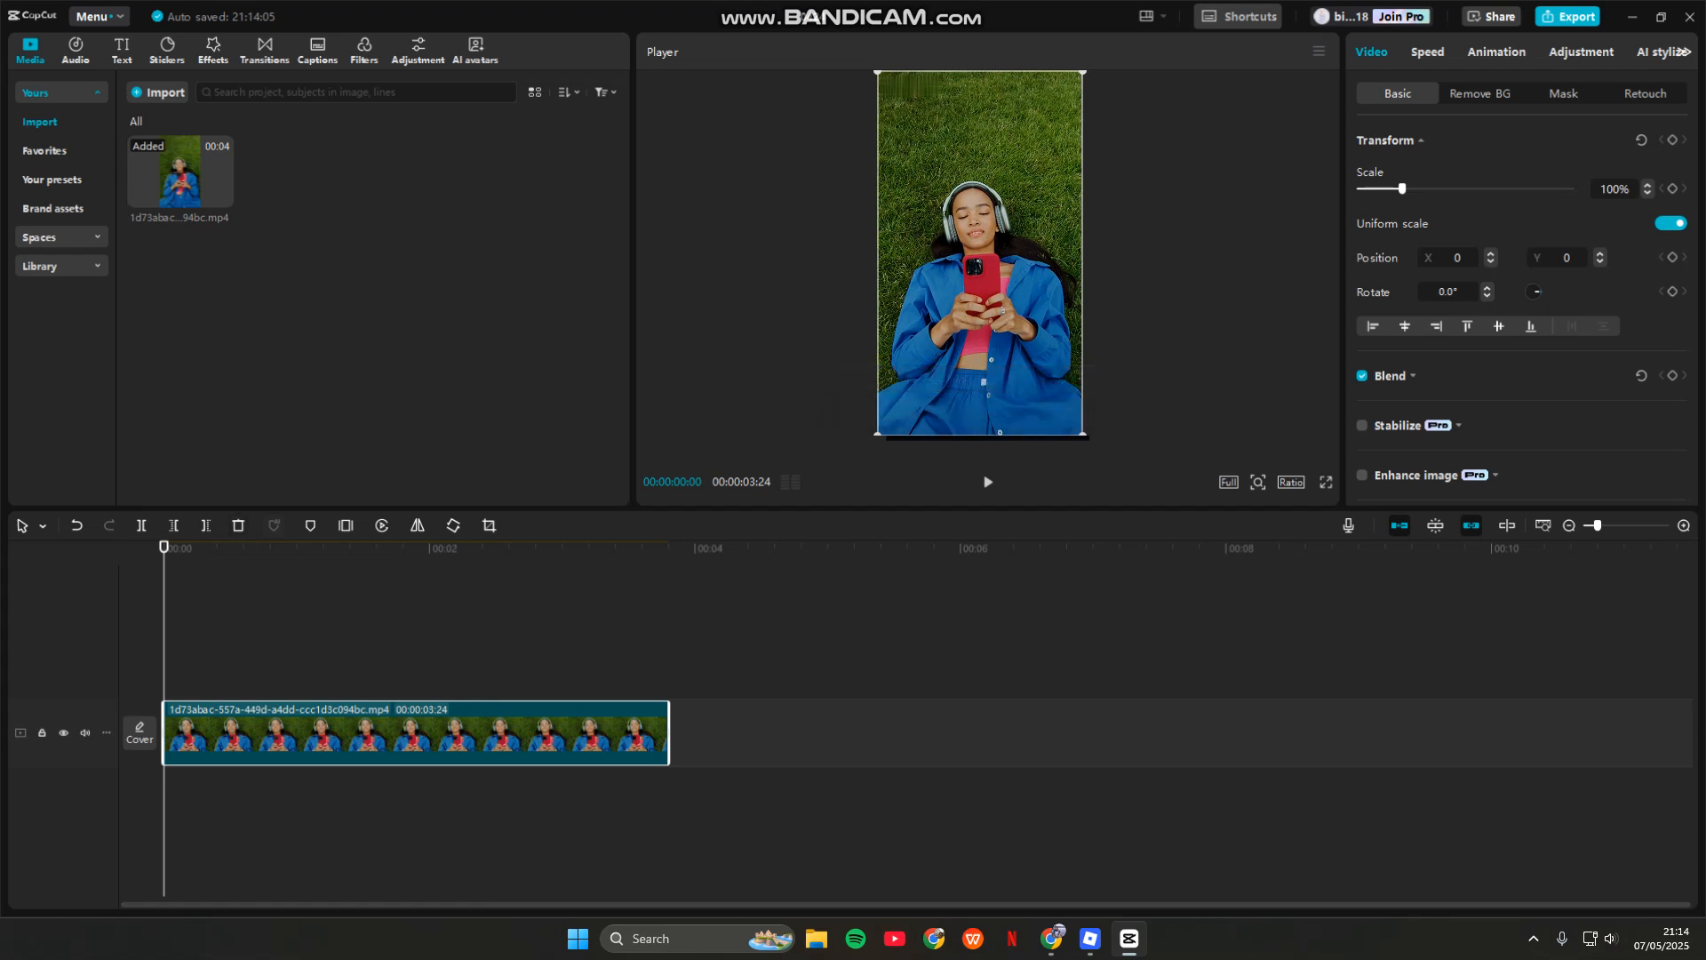
# Find the retro TV footage in the library's Green Screen category and place it on a track above the woman's clip
pyautogui.rightClick(197, 271)
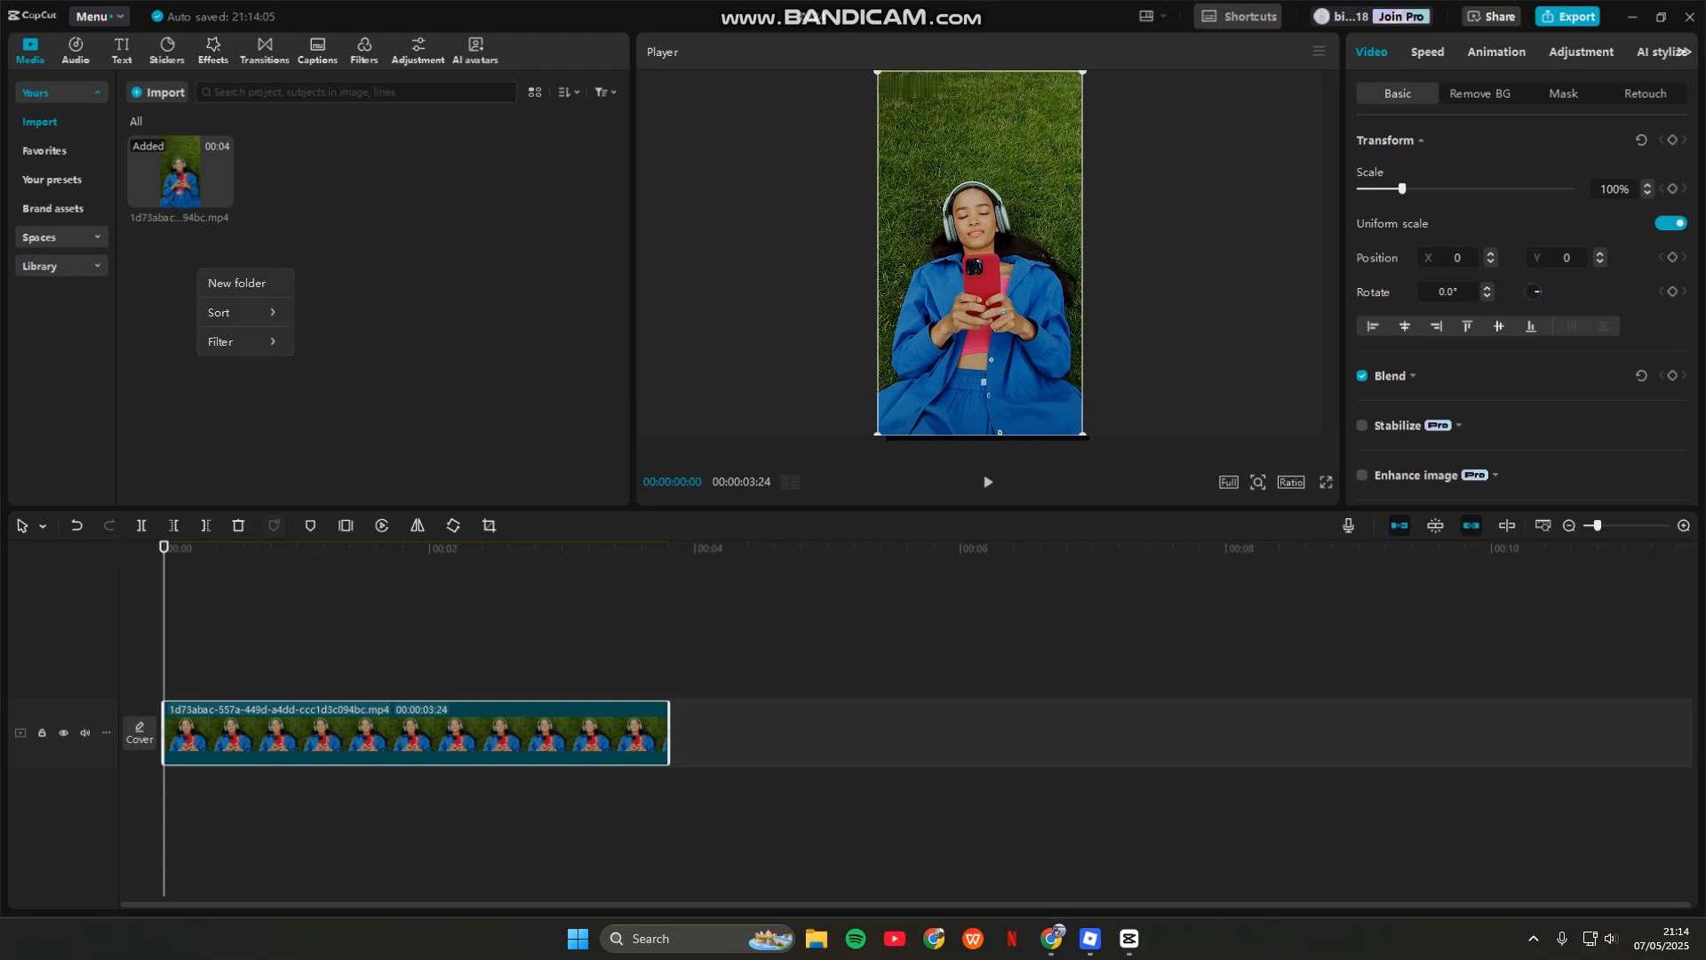
pyautogui.click(60, 266)
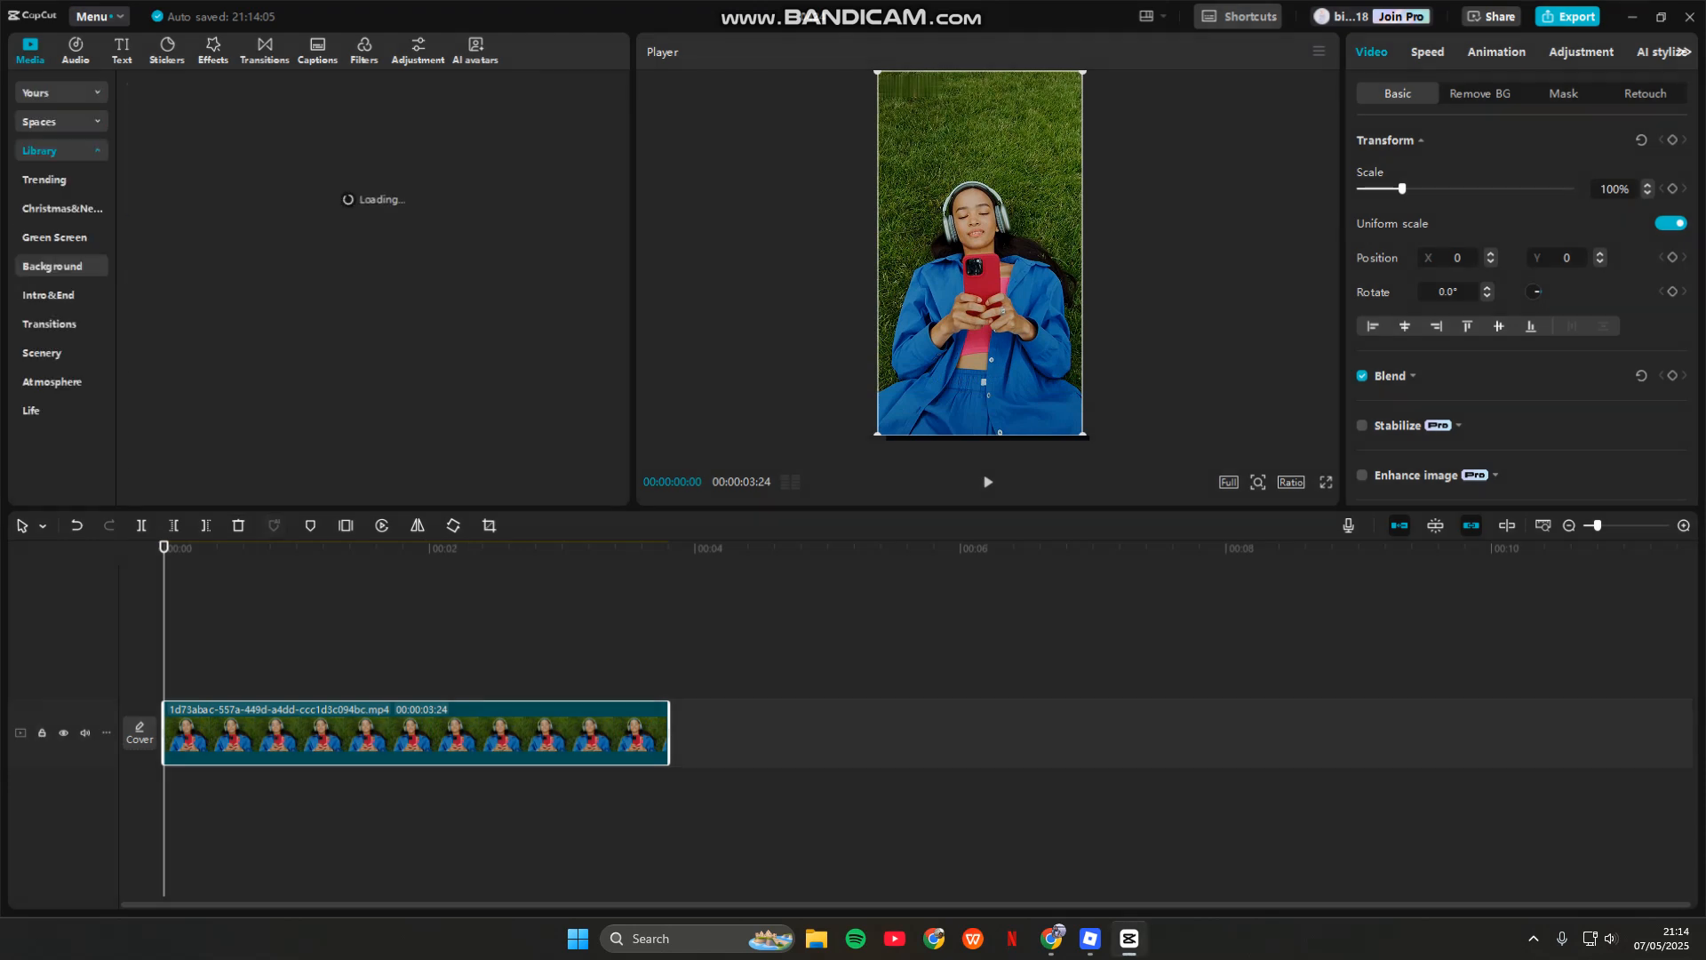
pyautogui.click(54, 237)
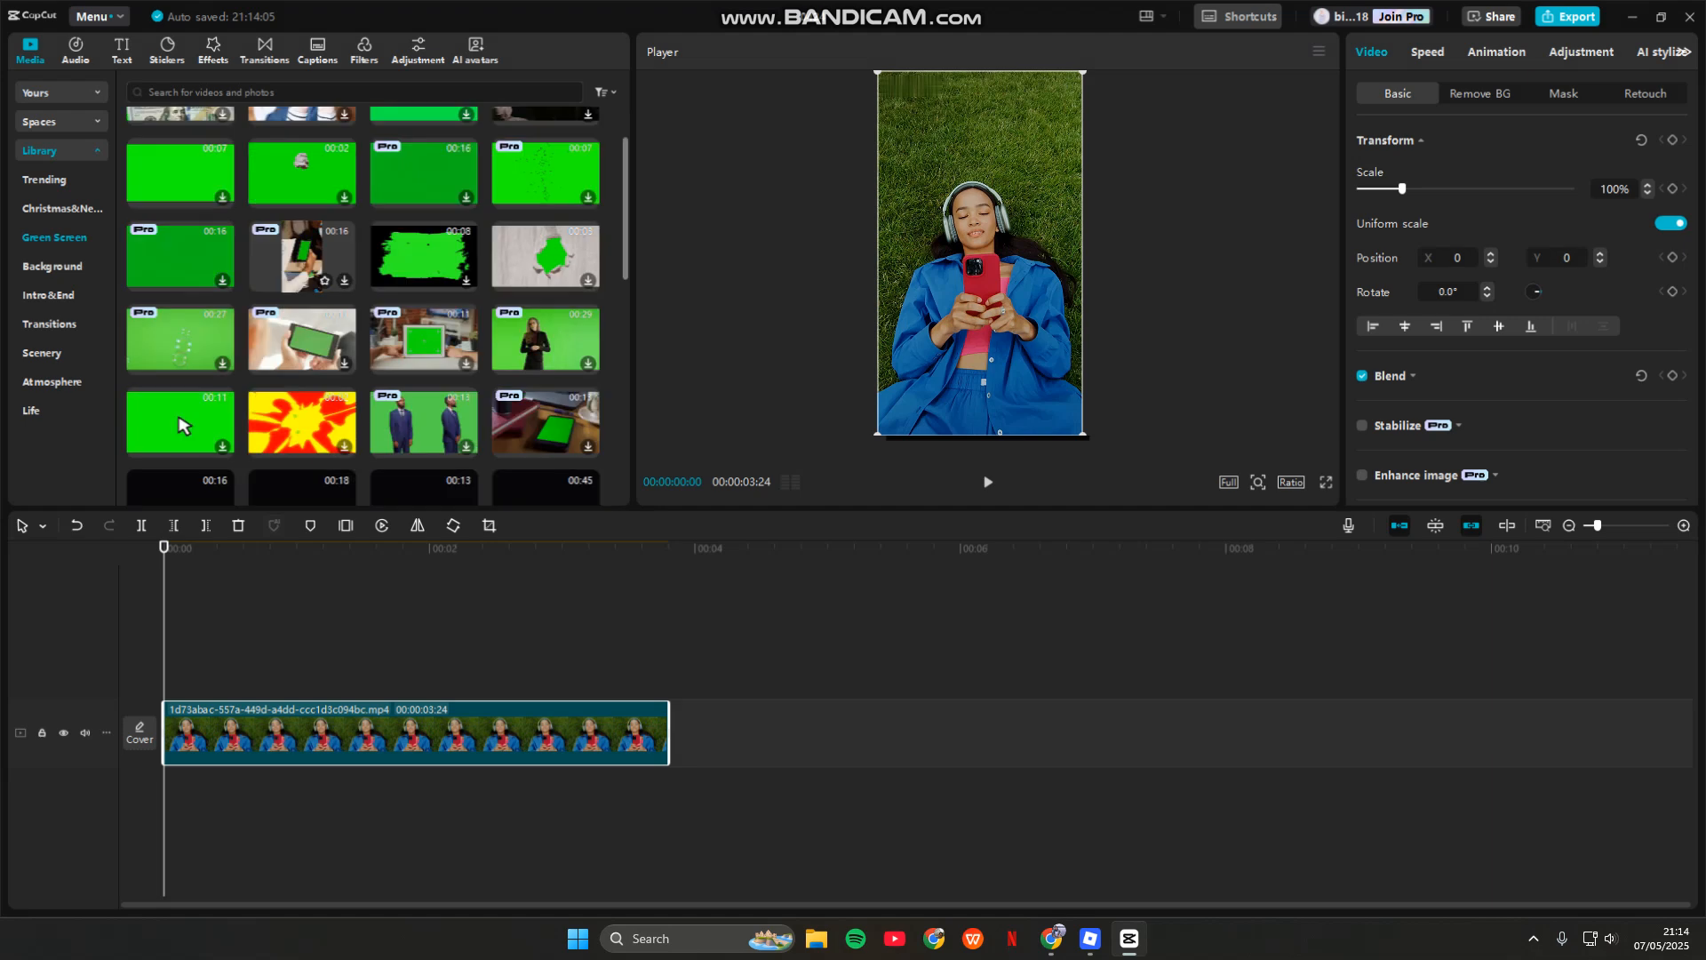
pyautogui.scroll(2, 182, 503)
pyautogui.scroll(5, 374, 302)
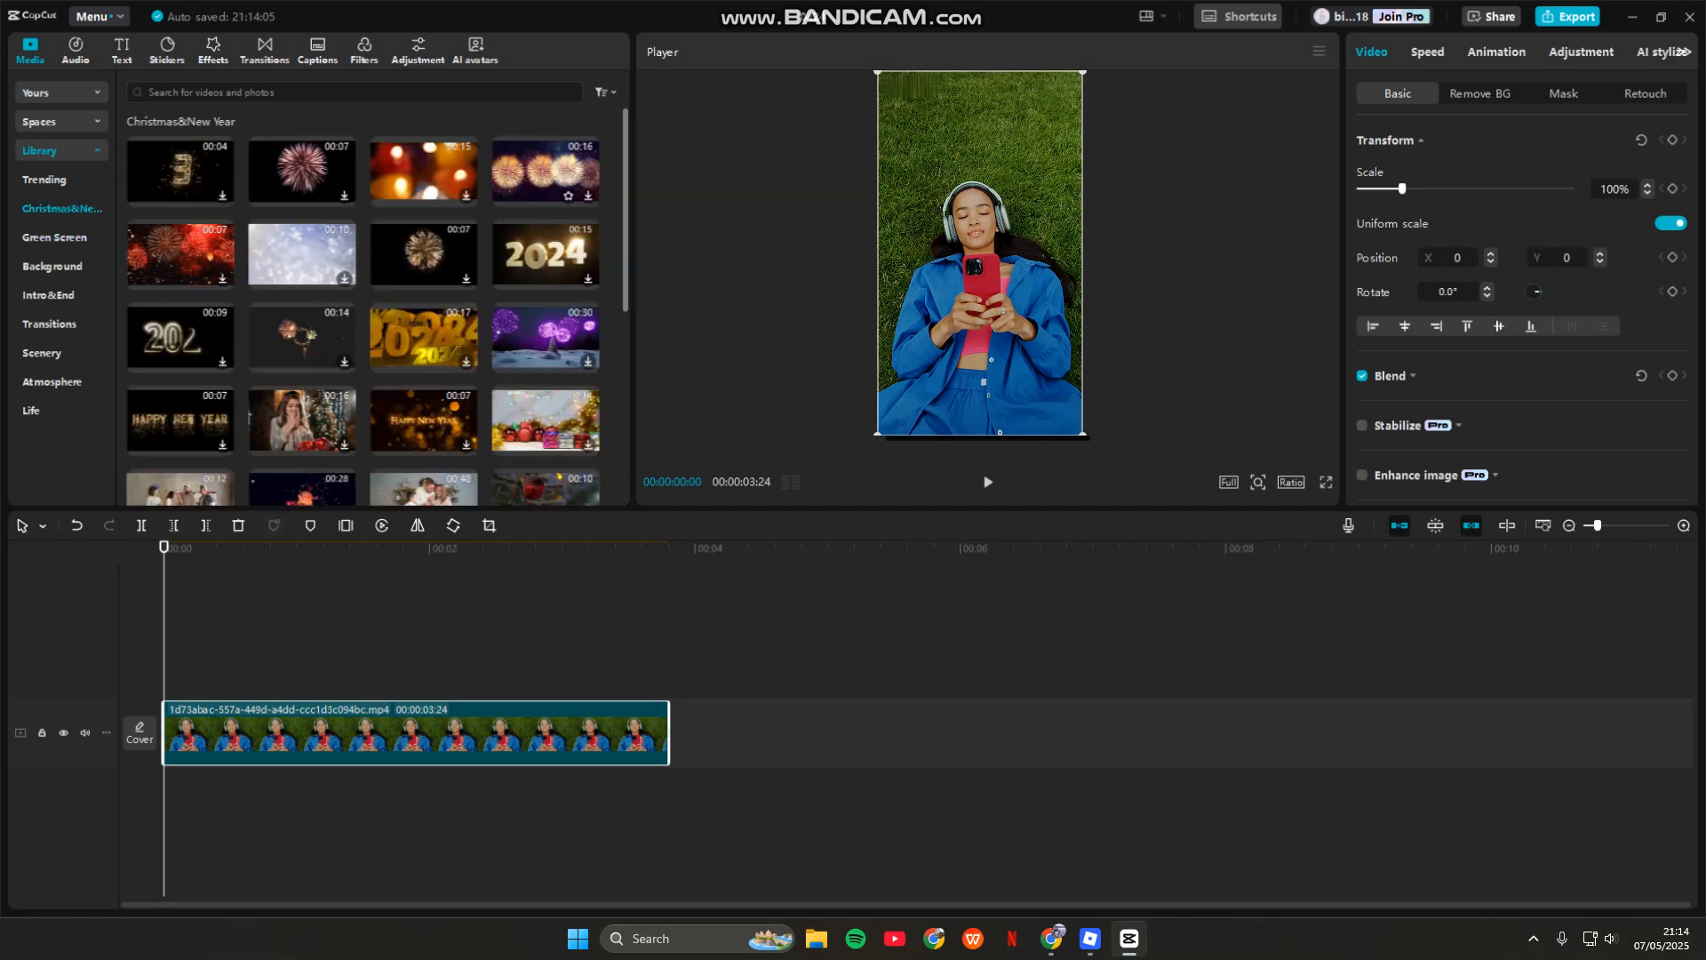
pyautogui.click(54, 238)
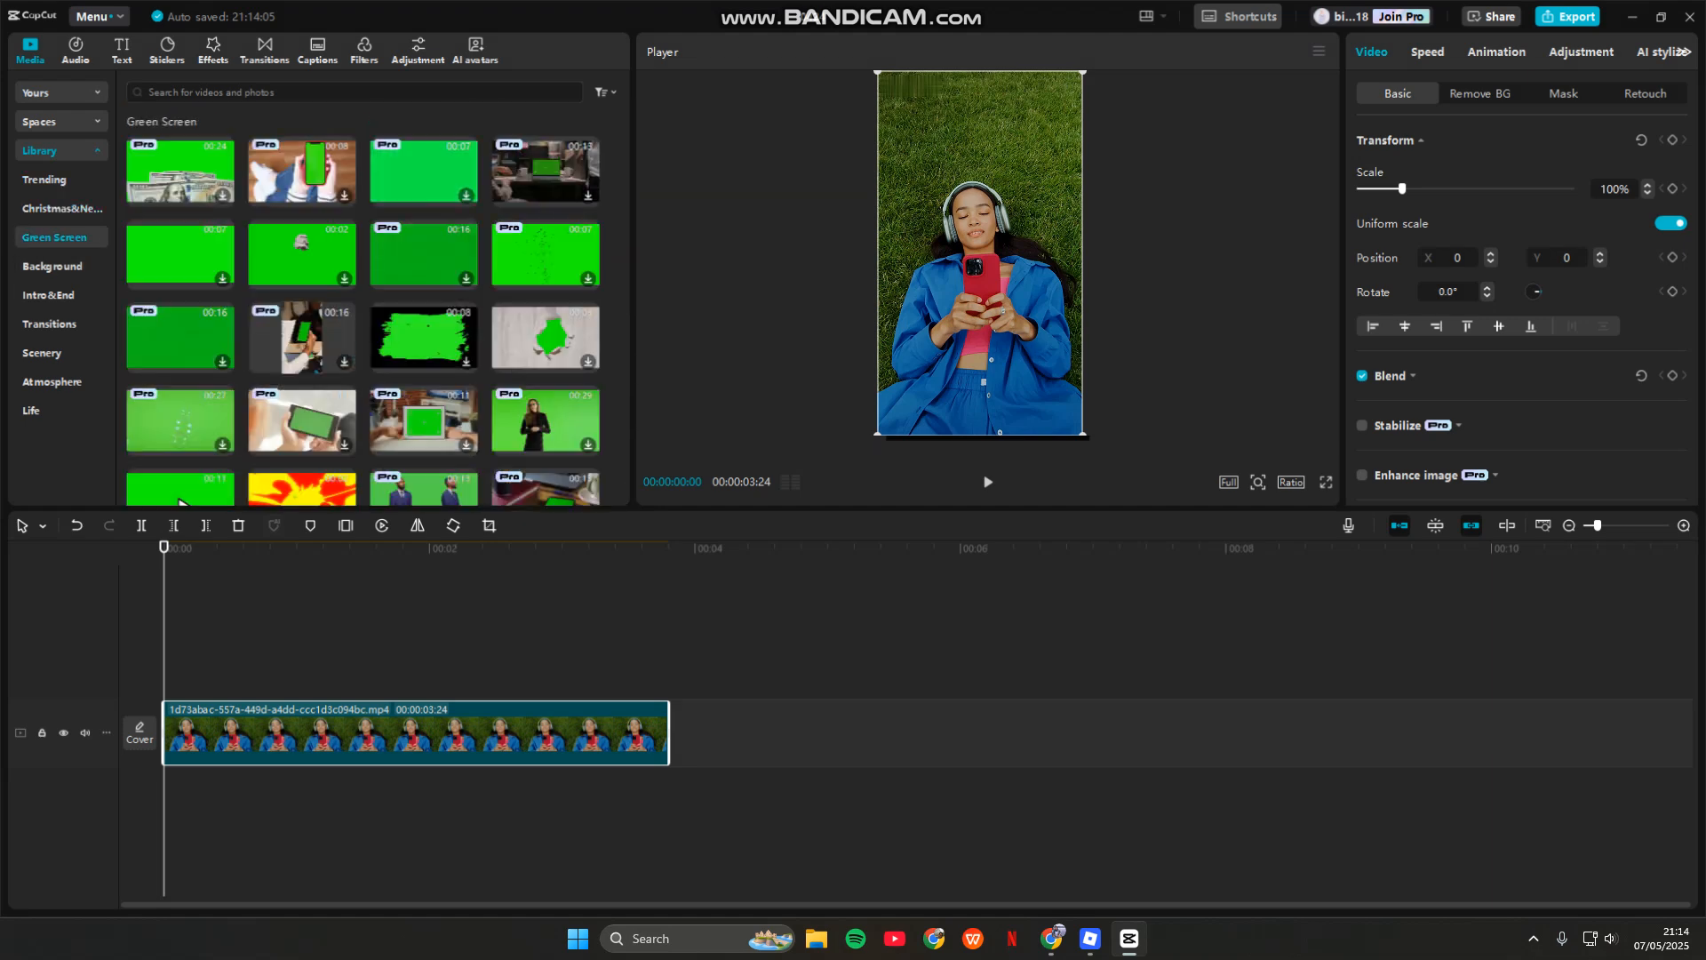
pyautogui.scroll(-3, 181, 504)
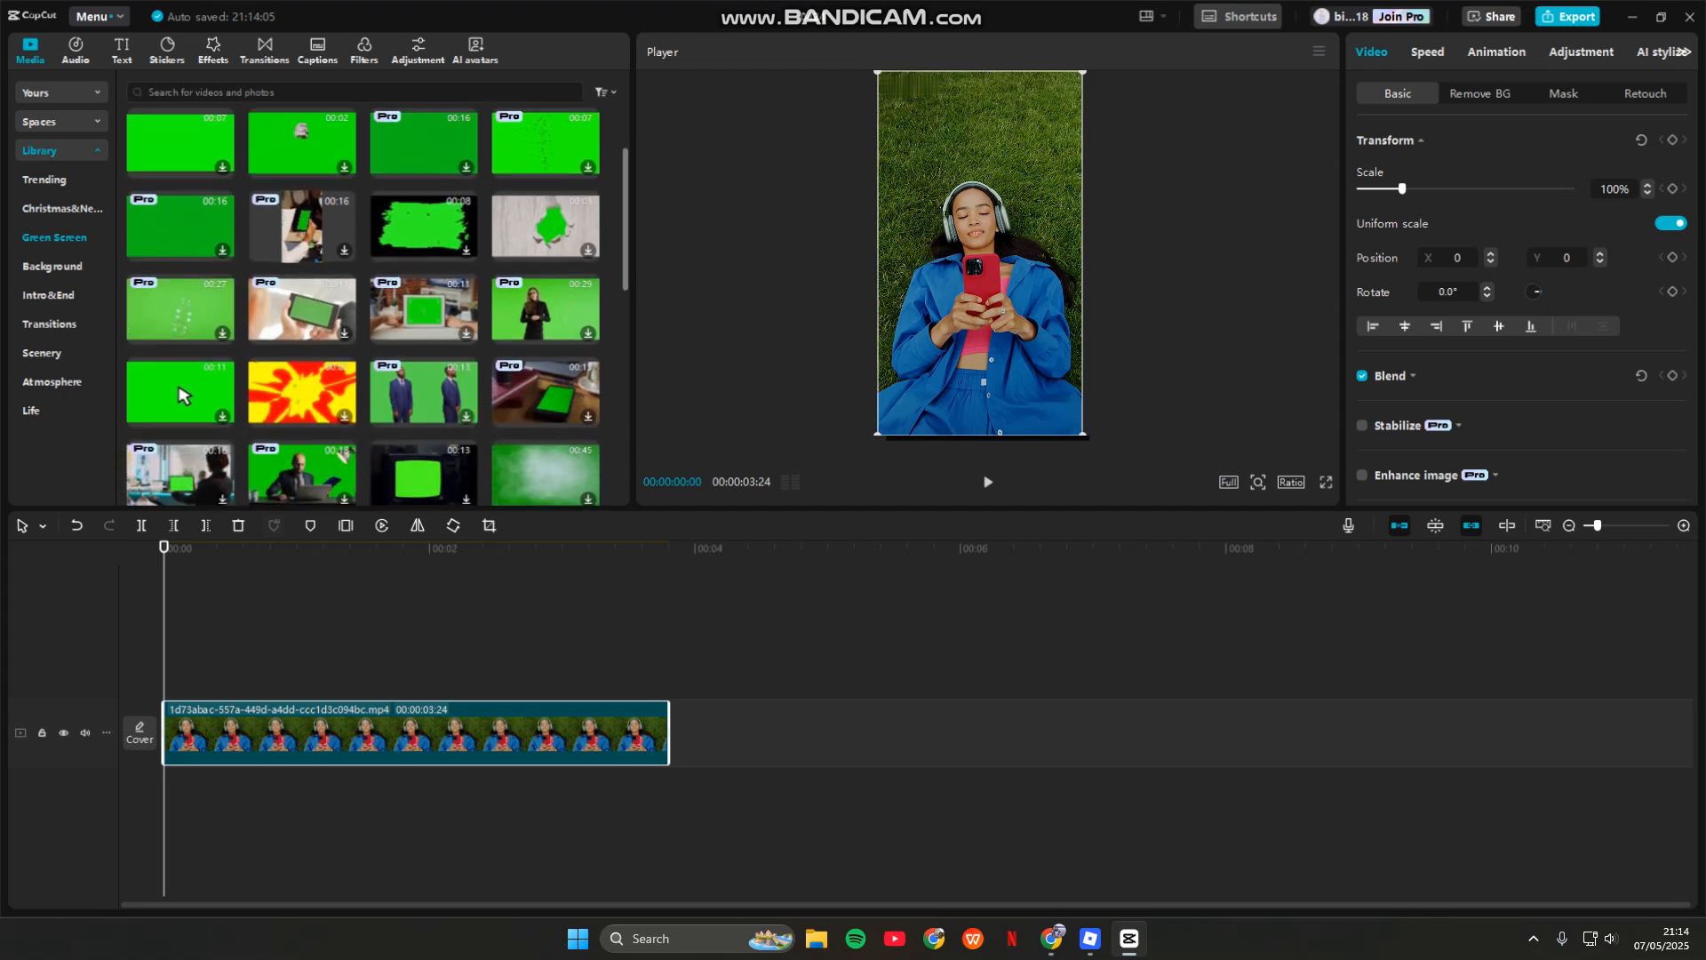
pyautogui.scroll(-5, 181, 394)
pyautogui.scroll(-10, 181, 216)
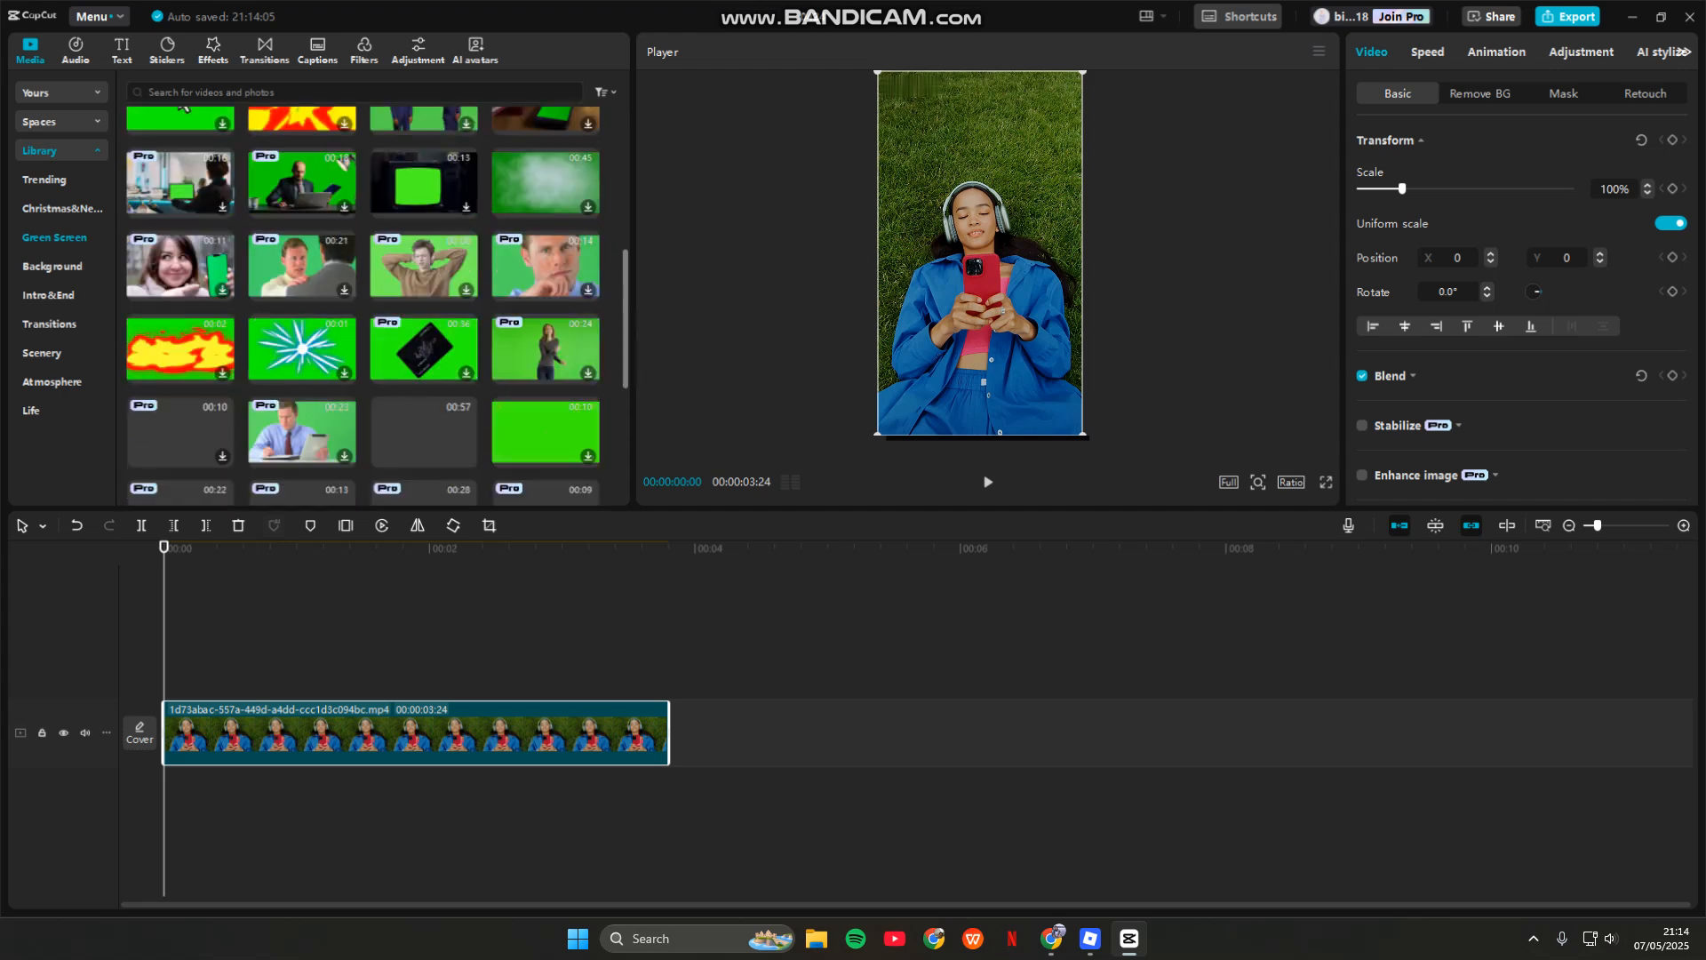
pyautogui.scroll(-5, 363, 307)
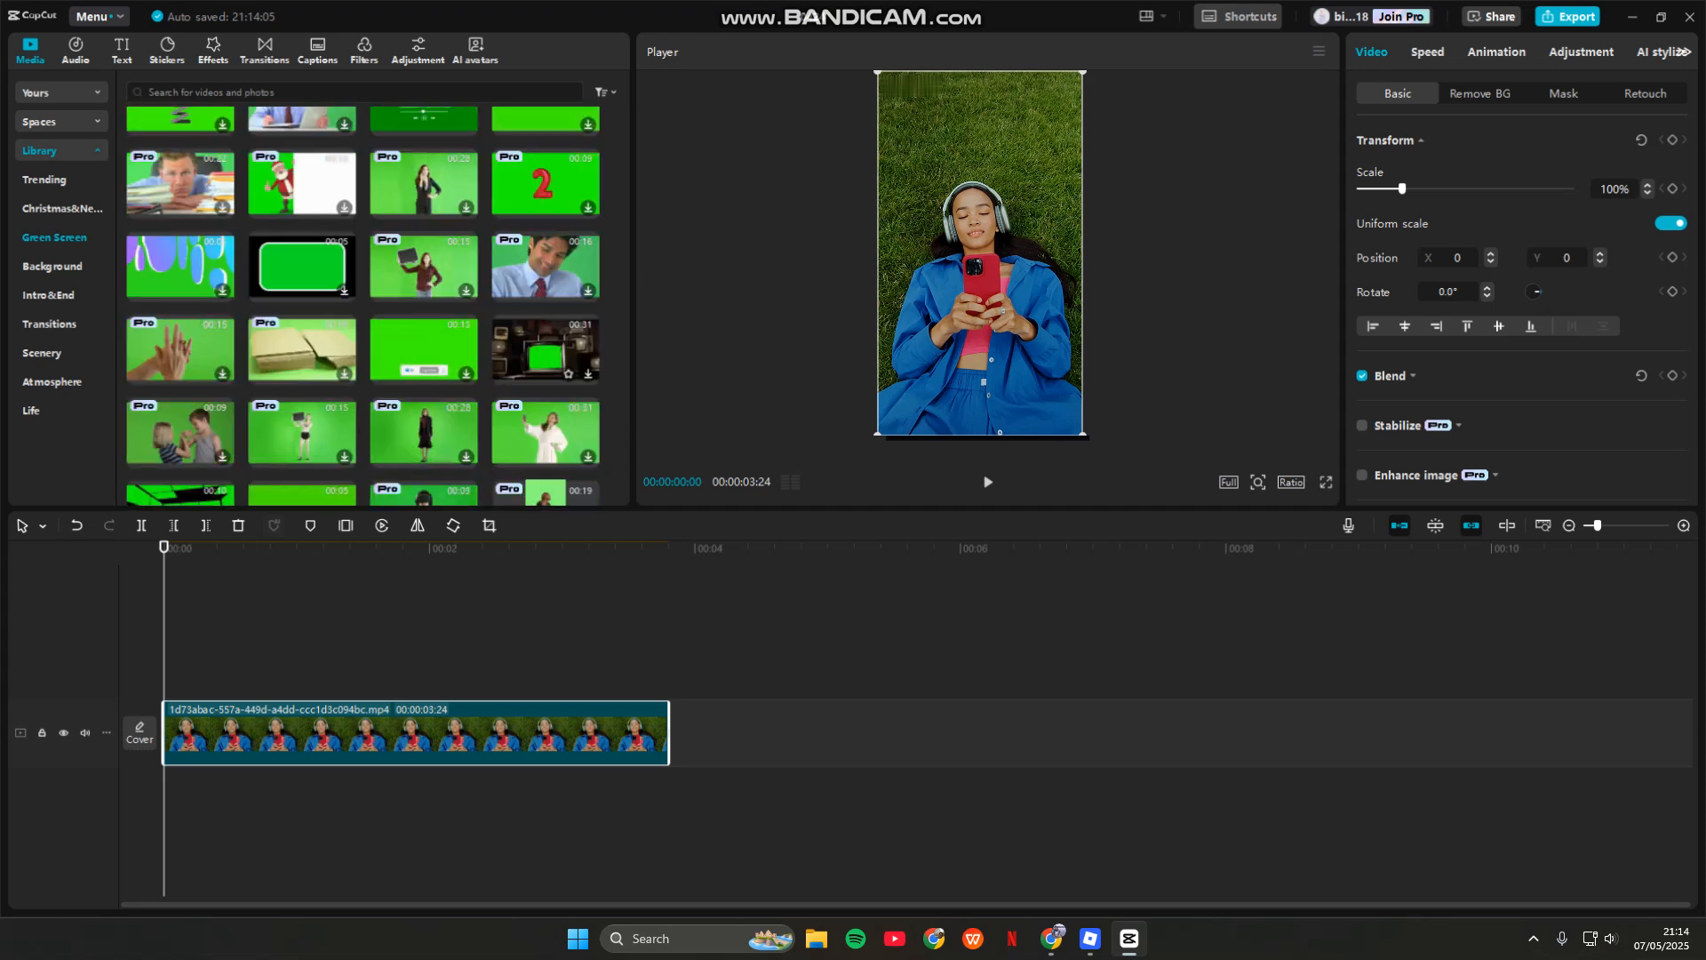
pyautogui.click(545, 349)
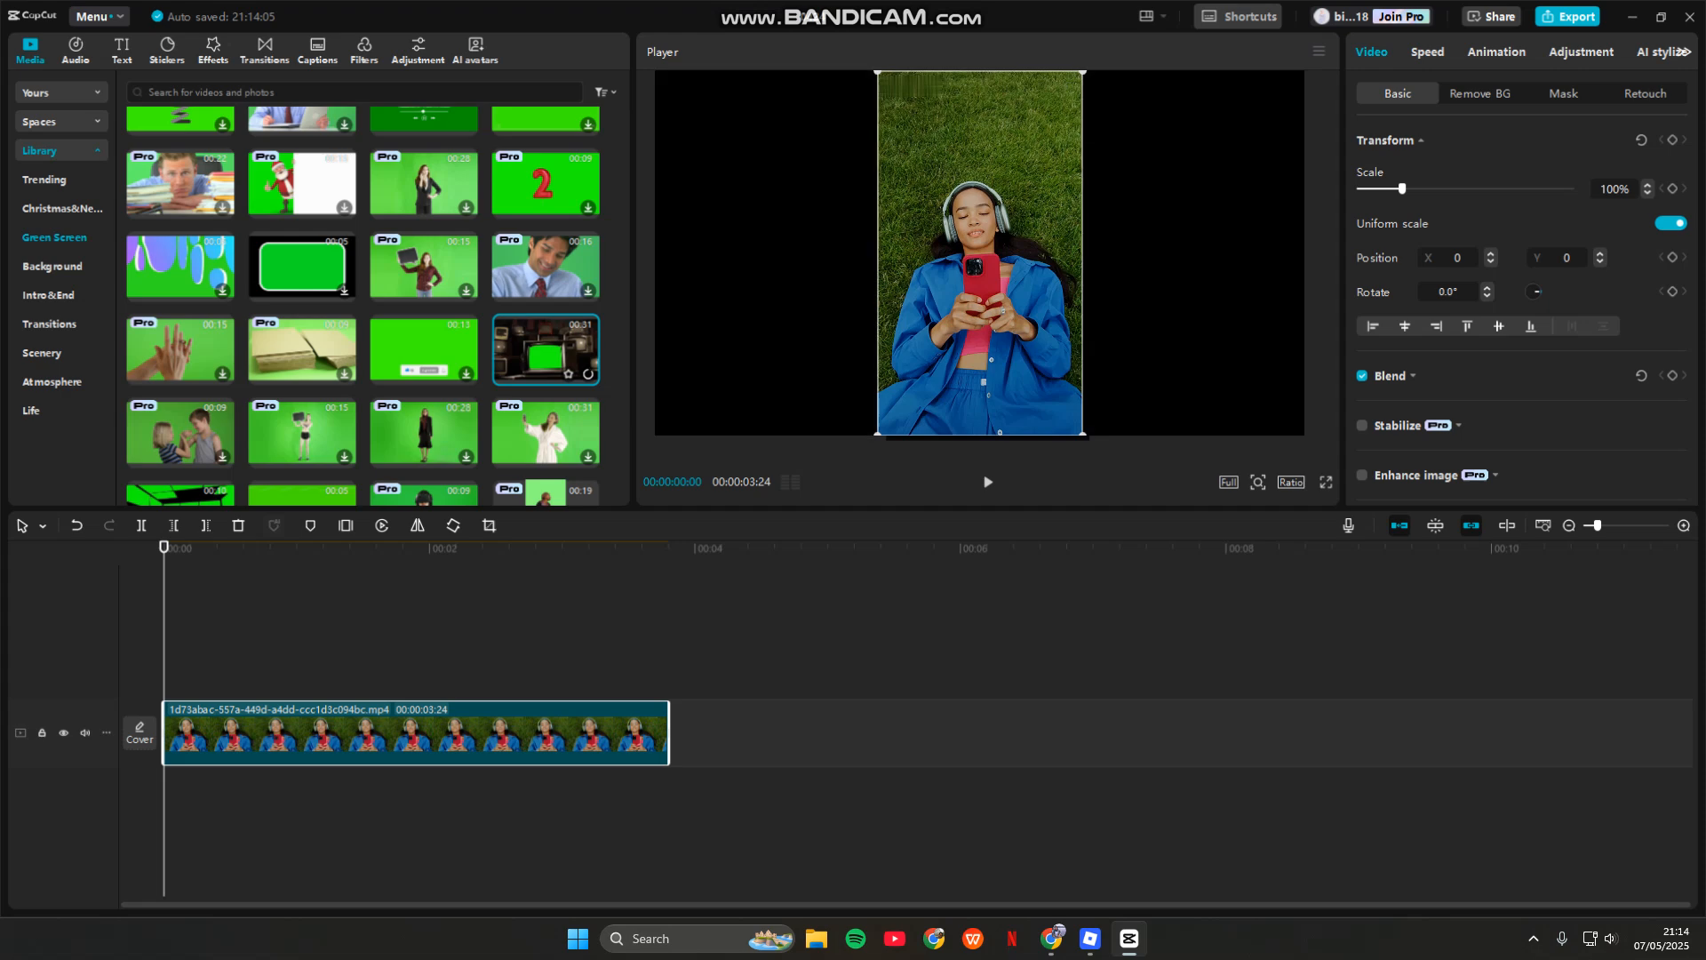
pyautogui.click(588, 374)
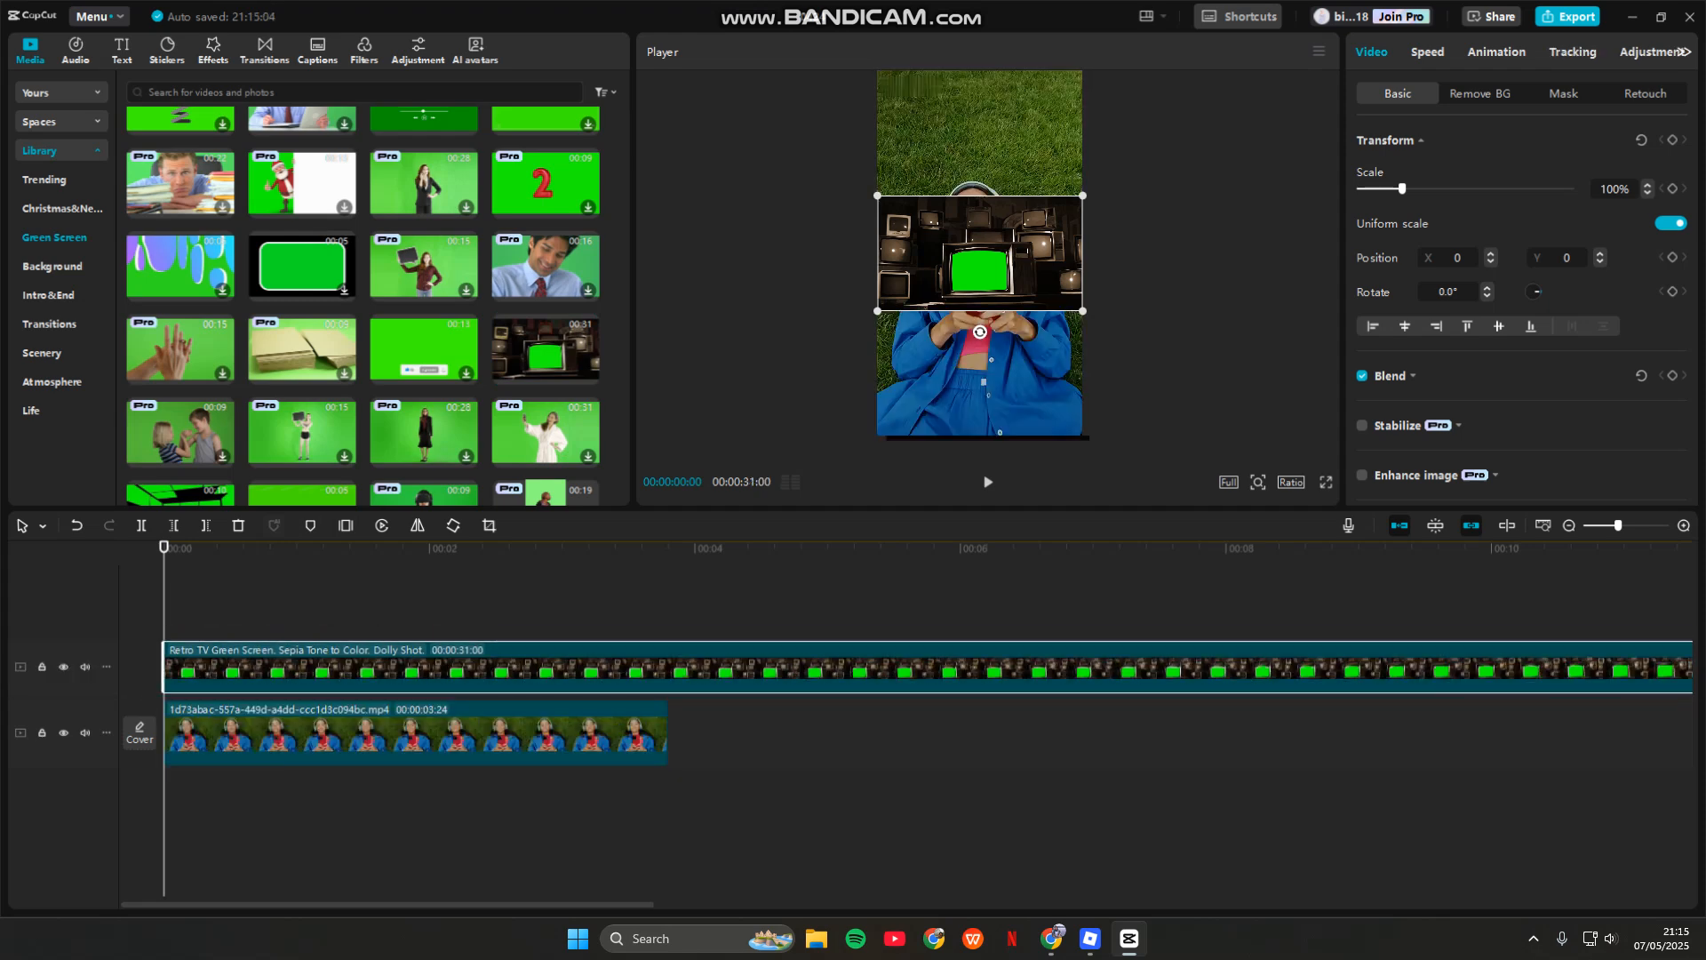
# Set the project's aspect ratio to 16:9 and trim the retro TV clip to end together with the woman's clip
pyautogui.click(1292, 481)
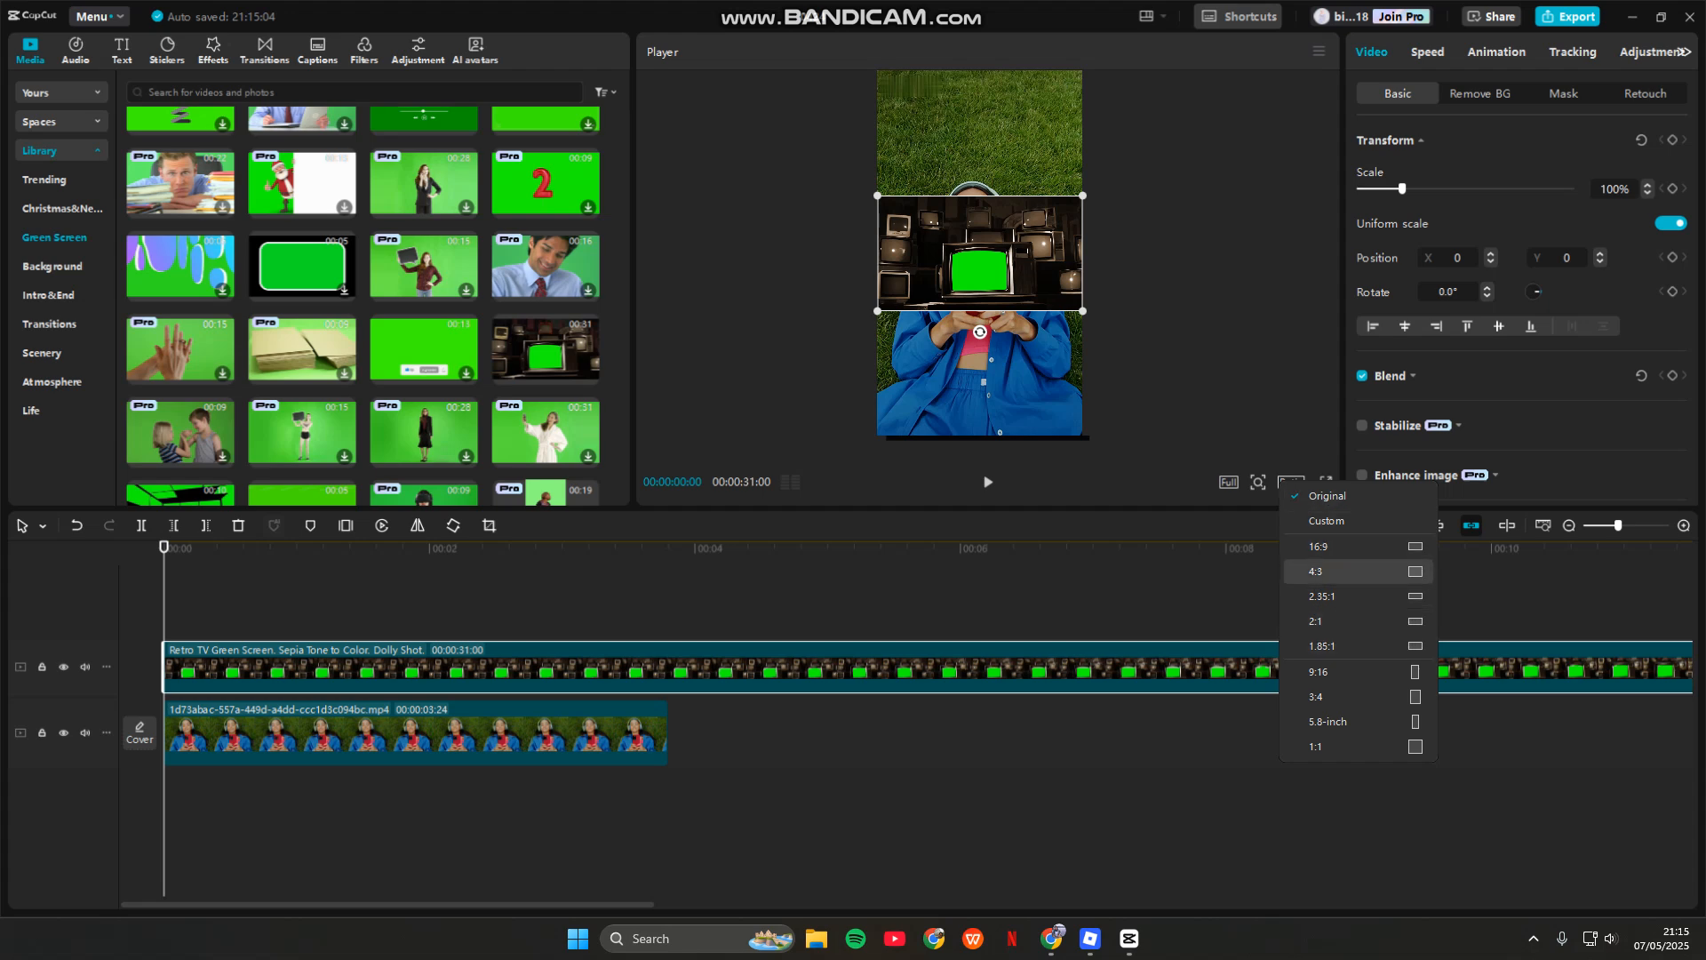
pyautogui.click(1333, 547)
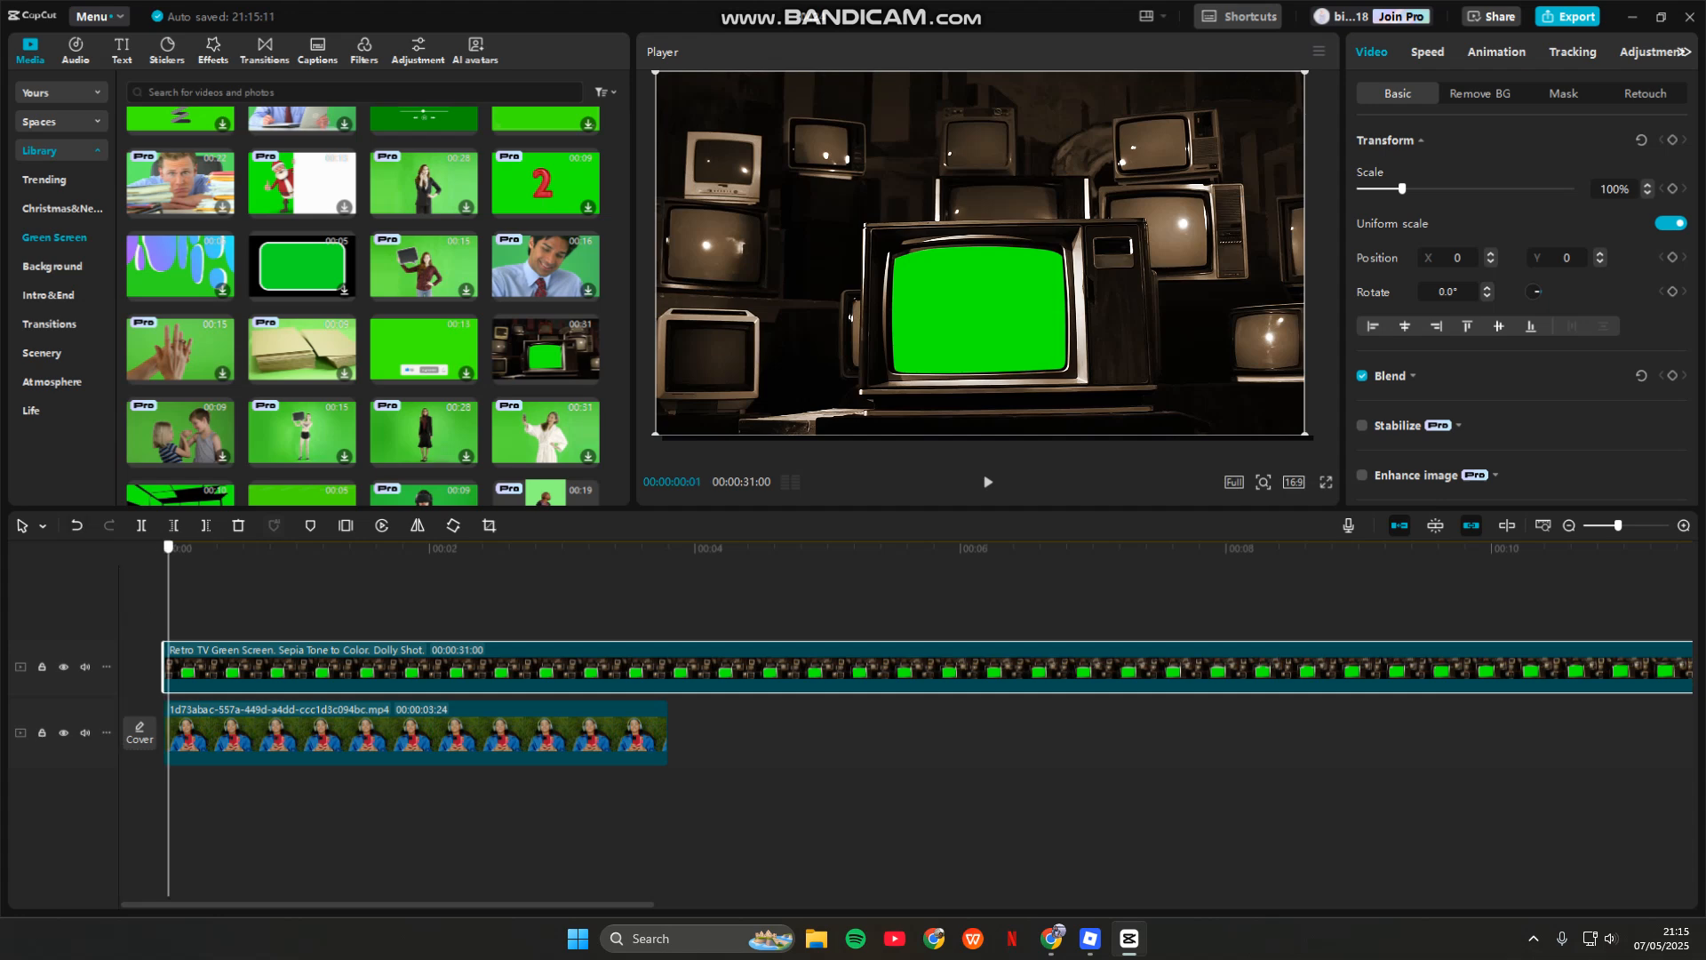
pyautogui.moveTo(163, 548); pyautogui.dragTo(669, 547)
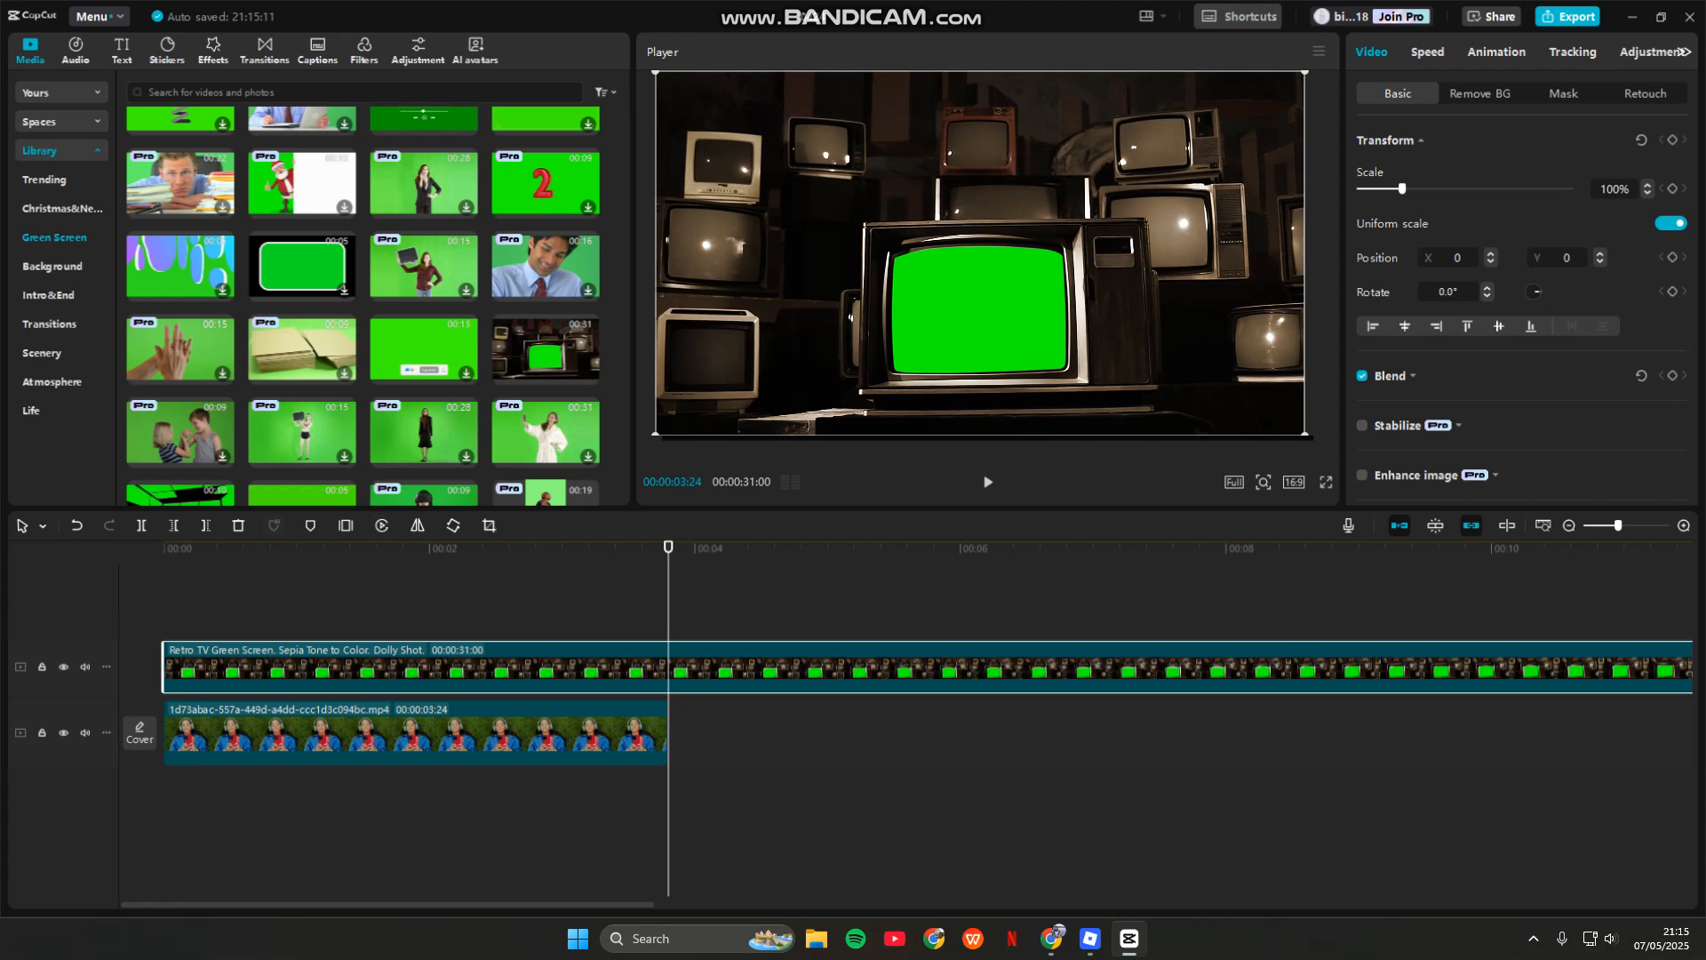
pyautogui.click(205, 526)
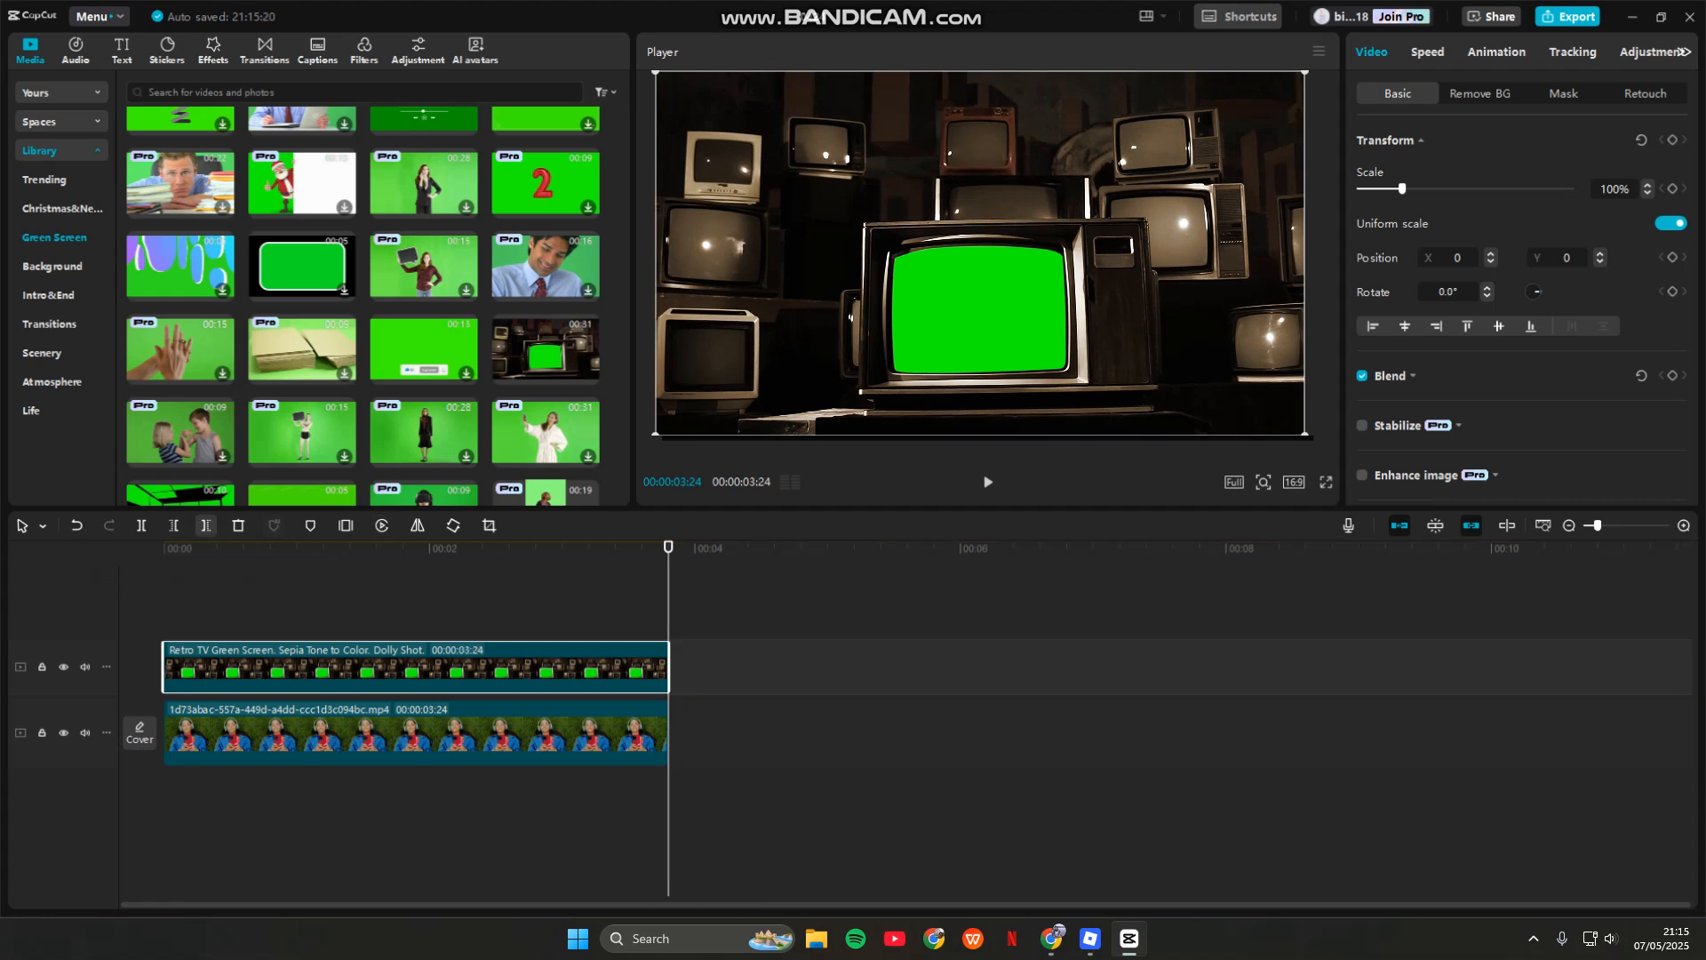
# Apply Chroma key to the retro TV clip, sampling the green of the TV screen, and adjust the key's intensity
pyautogui.moveTo(668, 547); pyautogui.dragTo(580, 548)
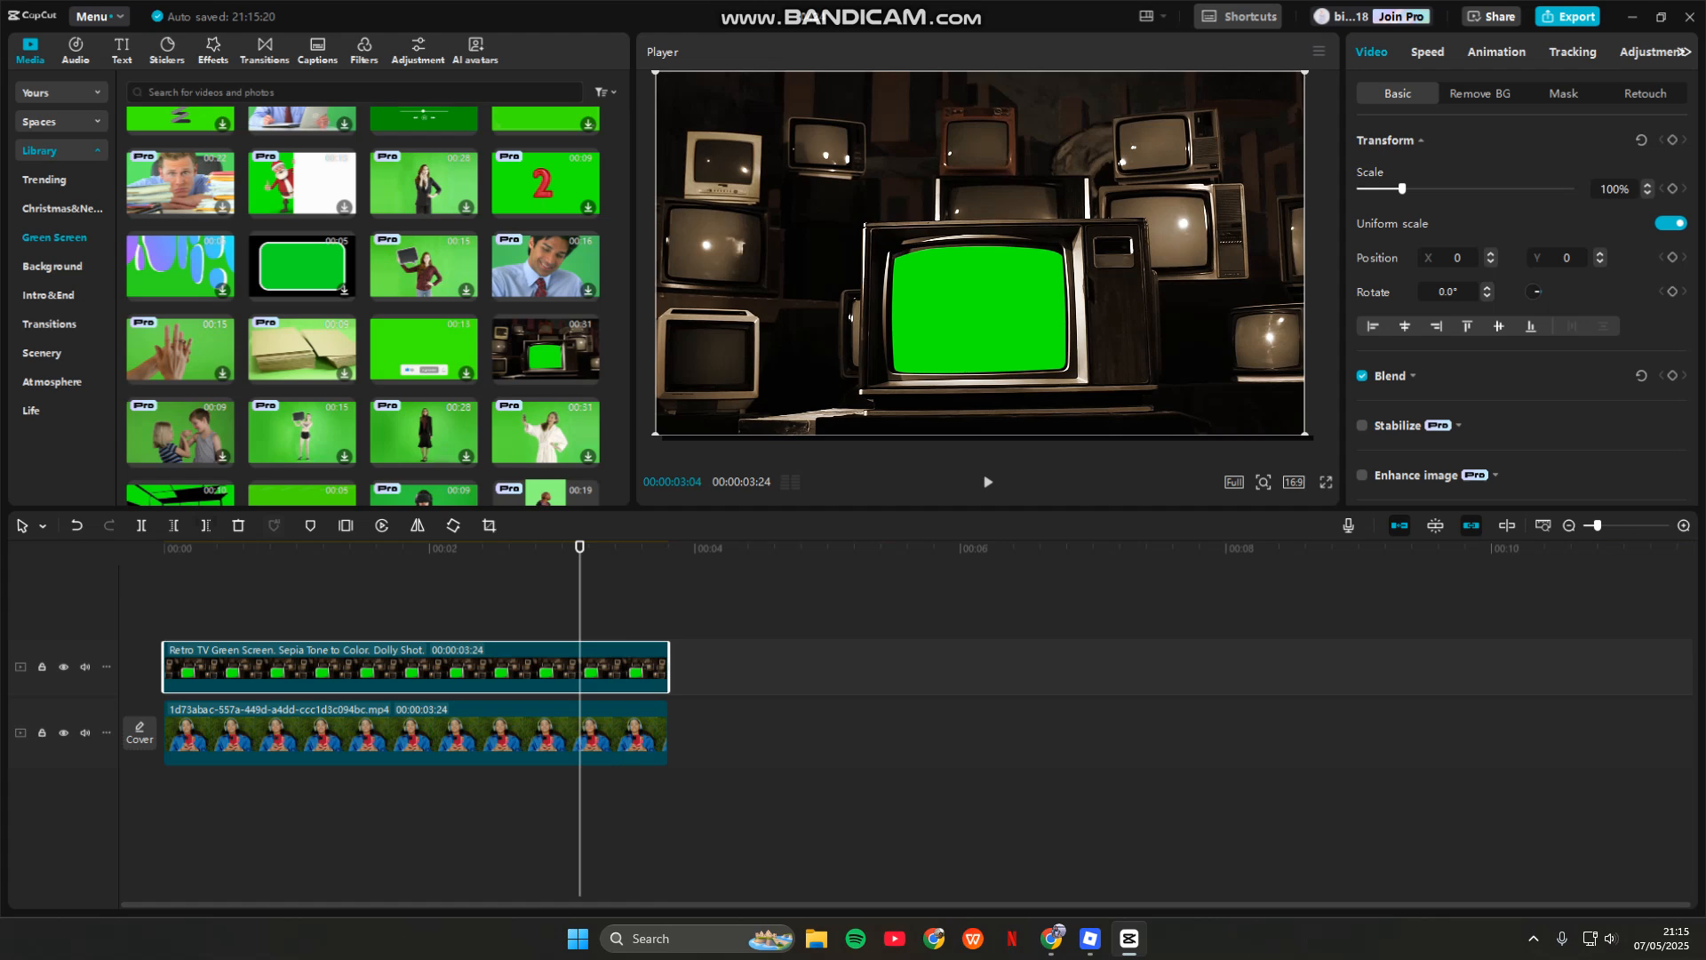
pyautogui.click(1564, 93)
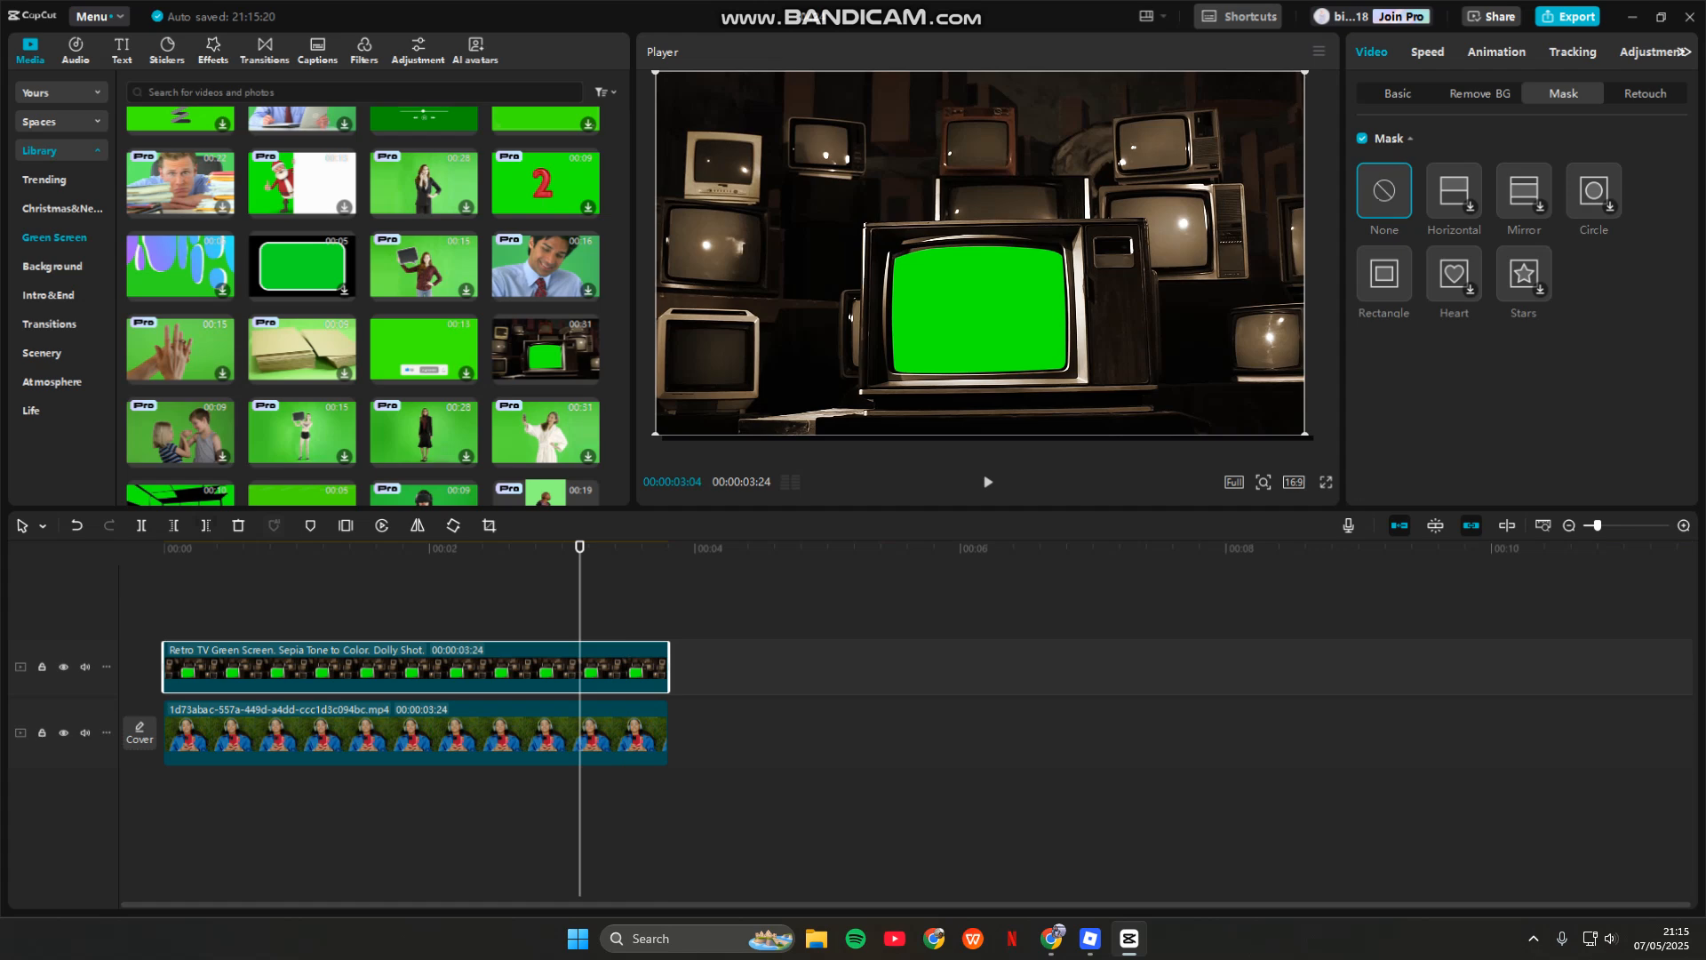
pyautogui.click(1480, 93)
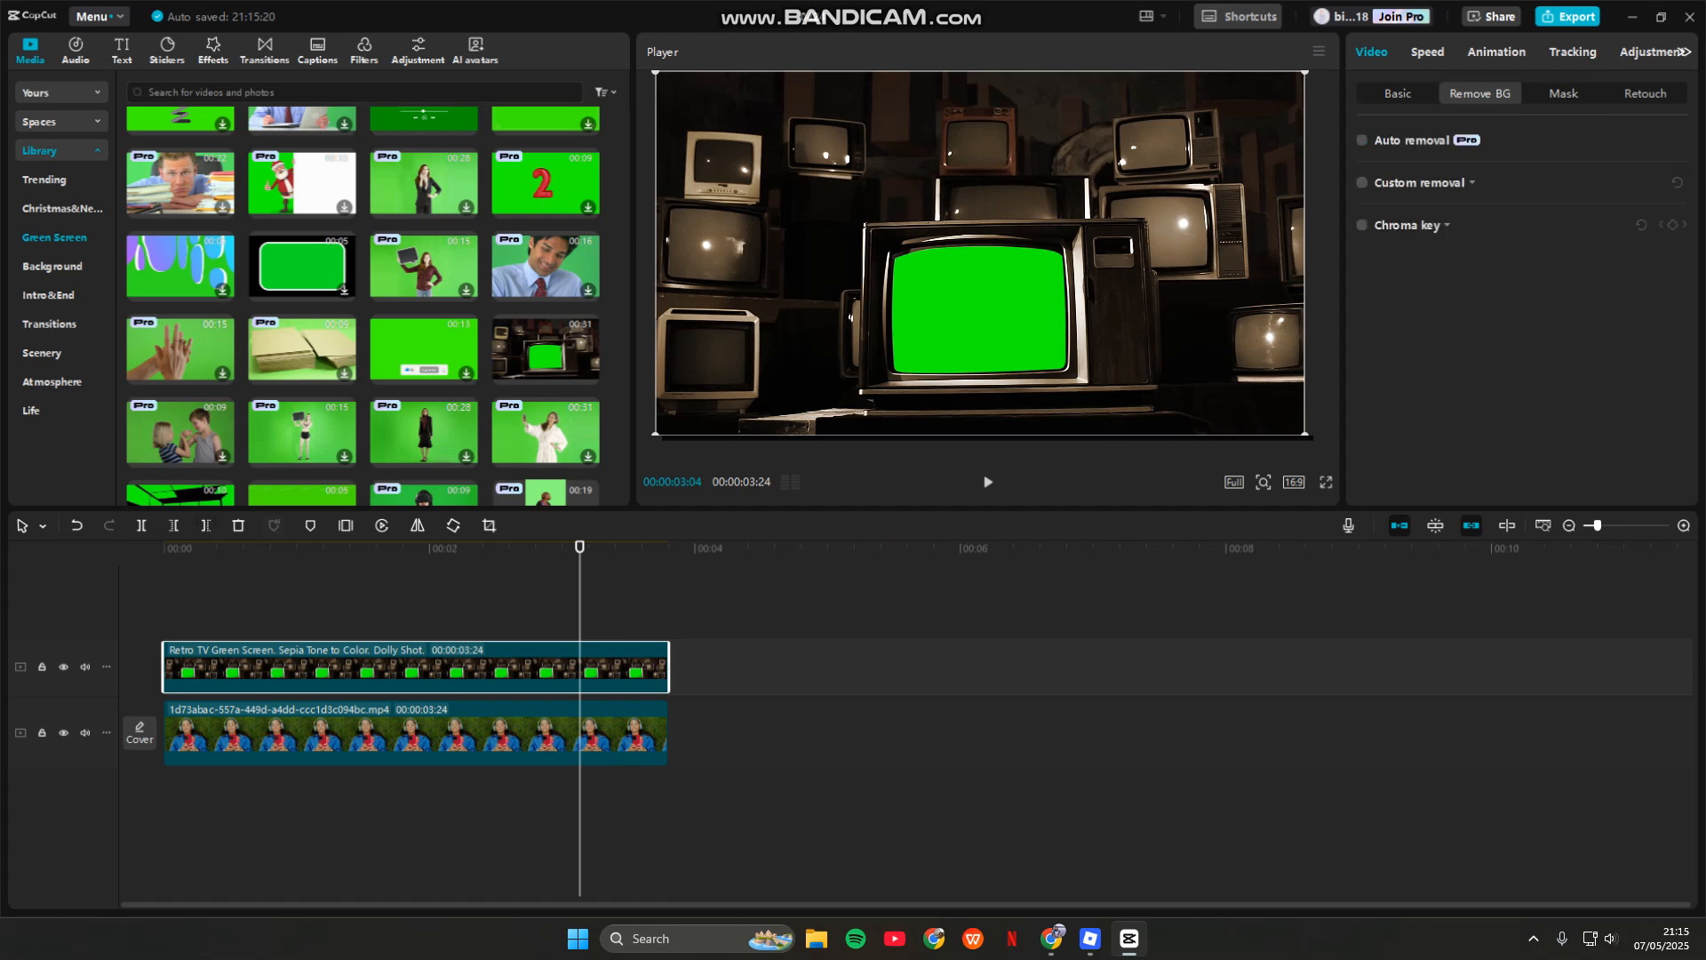
pyautogui.click(1447, 224)
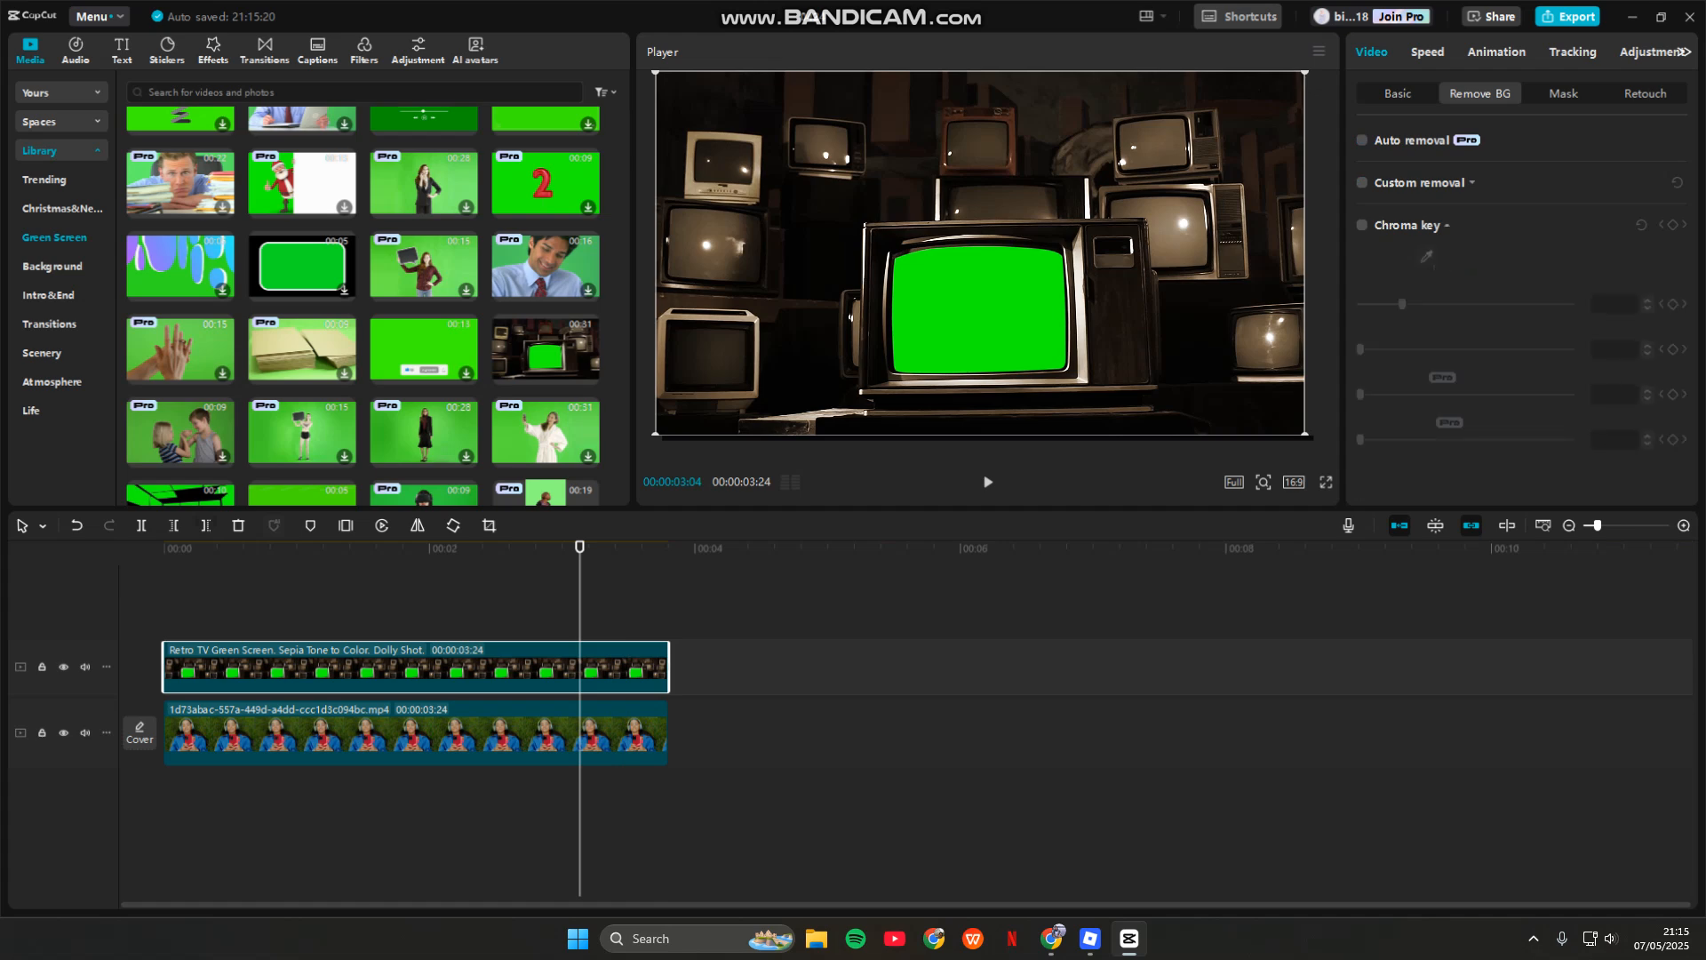
pyautogui.click(1447, 225)
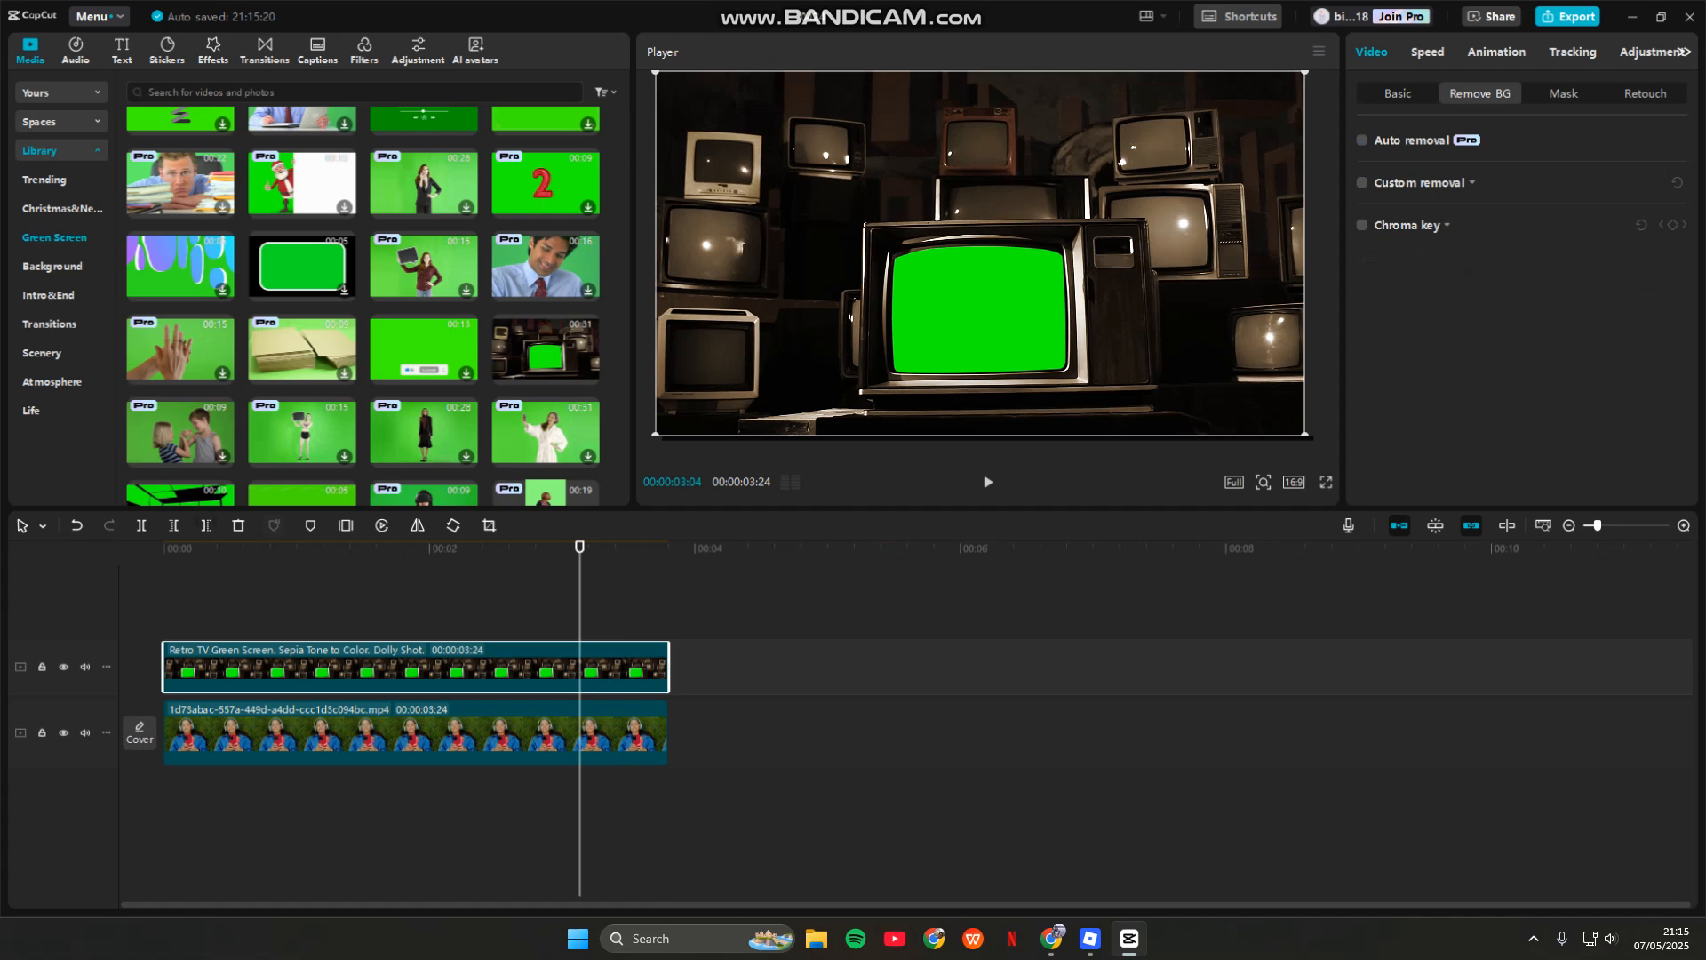
pyautogui.click(1447, 225)
pyautogui.click(1447, 225)
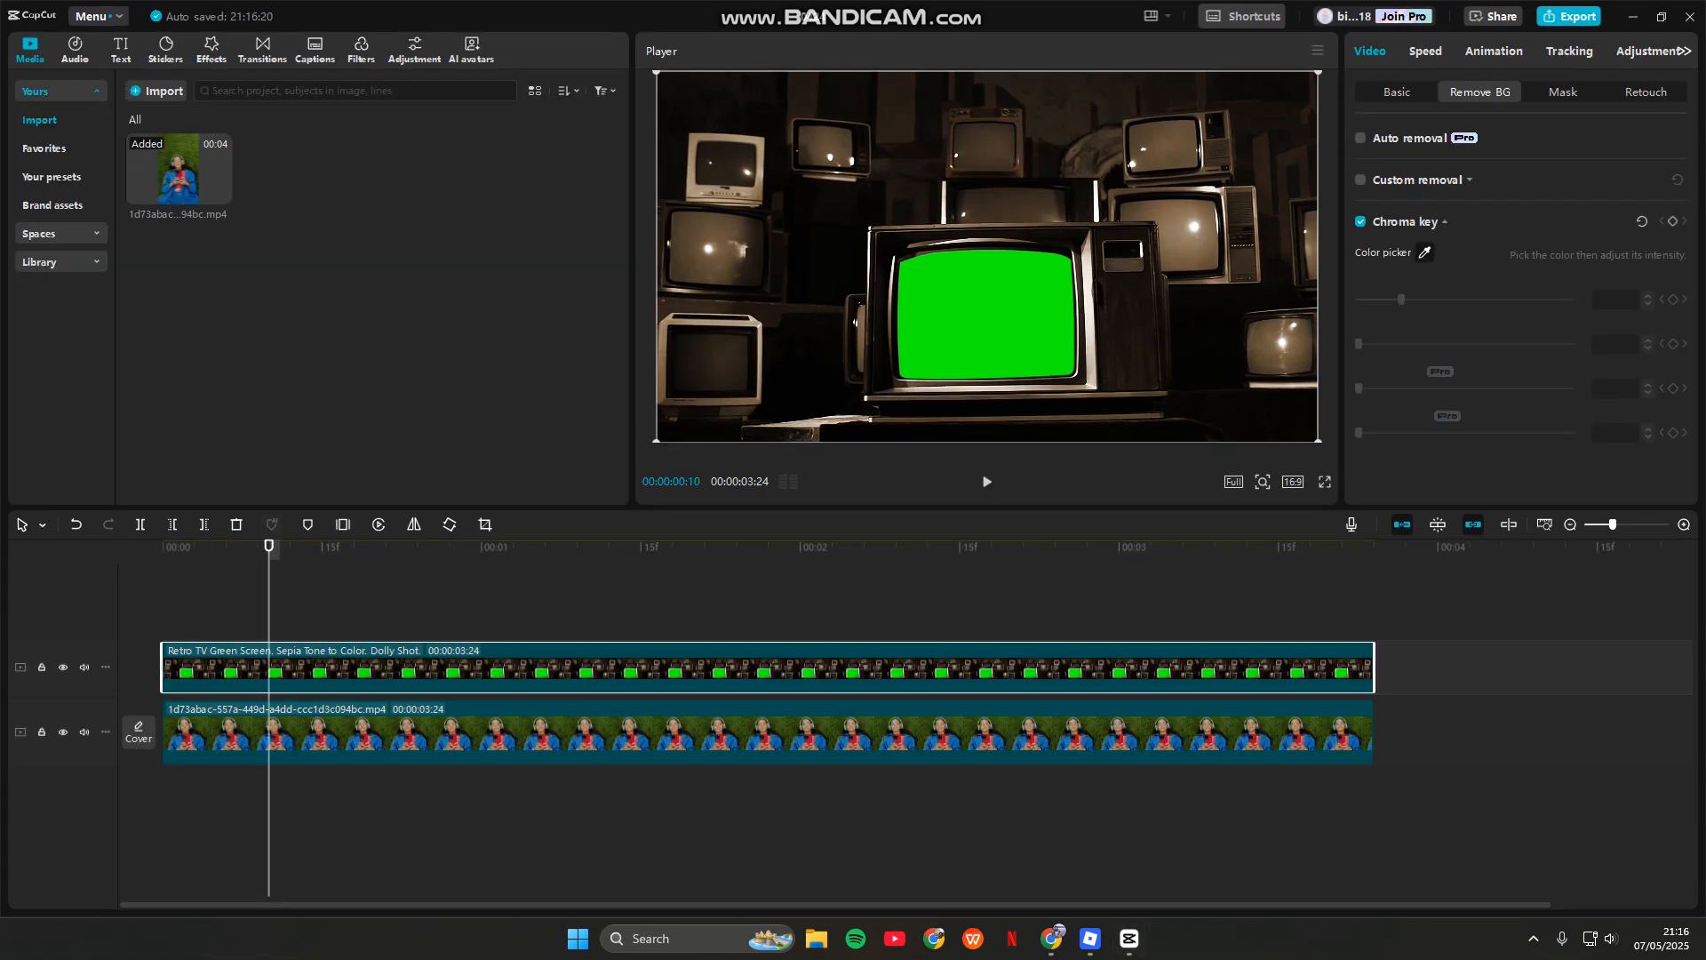
pyautogui.click(1425, 252)
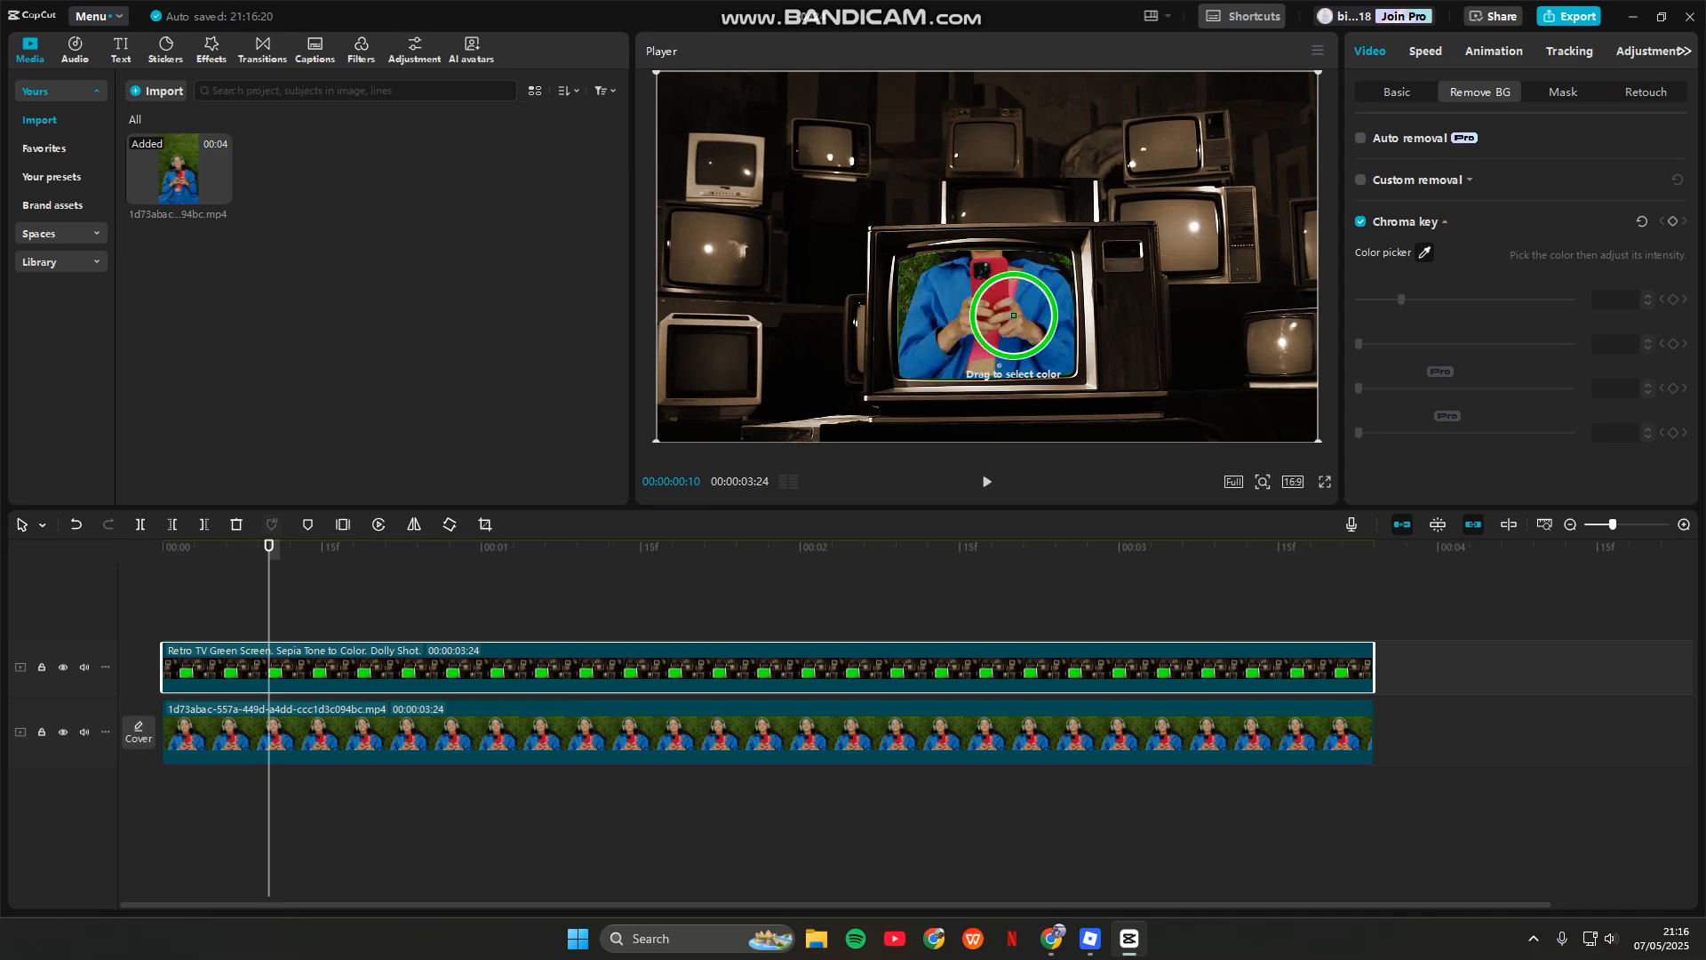
pyautogui.click(1014, 315)
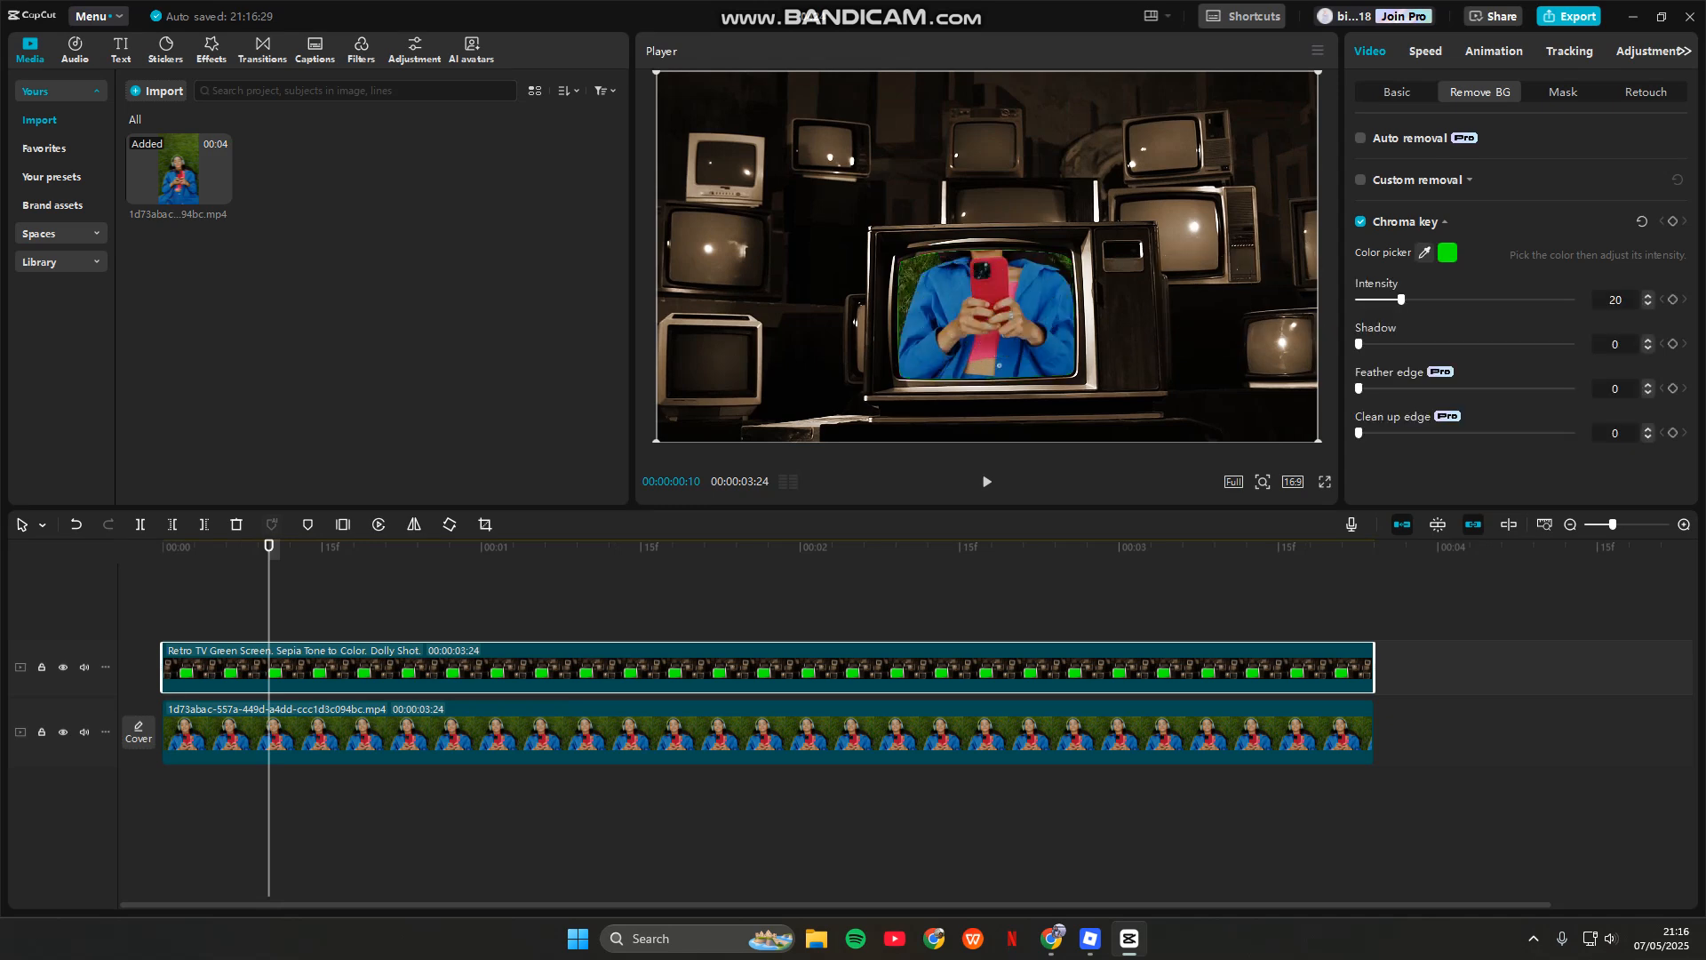
pyautogui.moveTo(1402, 300); pyautogui.dragTo(1473, 300)
pyautogui.moveTo(1358, 344); pyautogui.dragTo(1375, 432)
# Move the woman's clip straight down in the preview so her face and headphones sit inside the TV screen
pyautogui.click(764, 734)
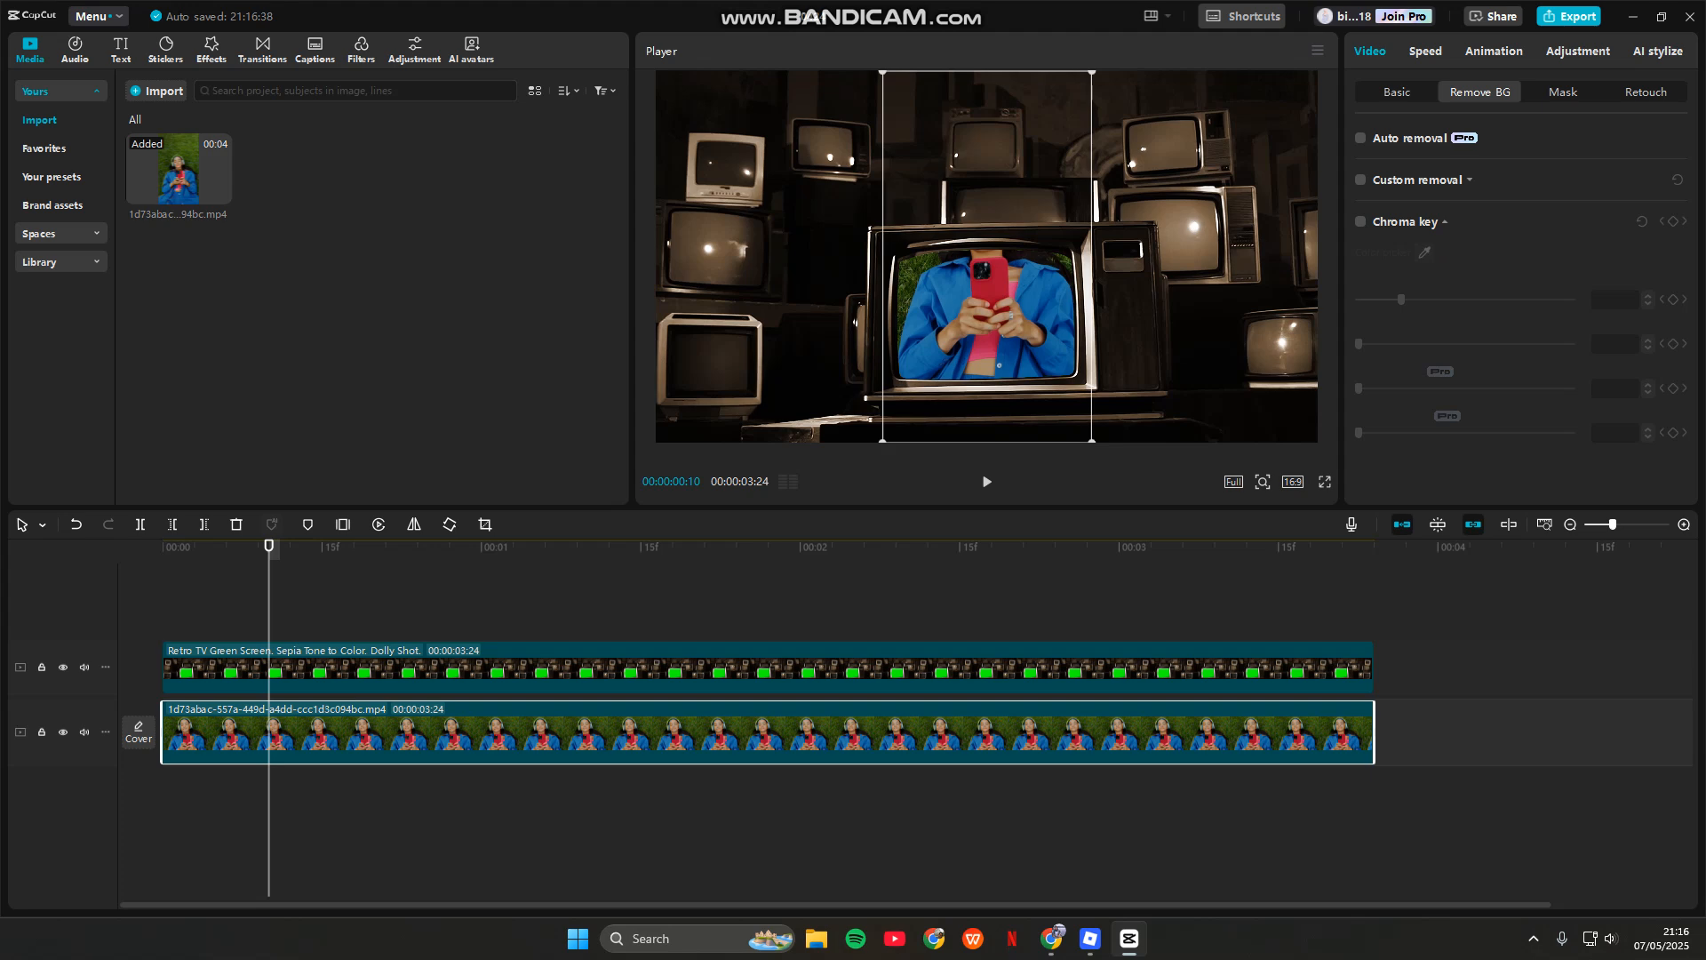
pyautogui.moveTo(986, 311); pyautogui.dragTo(987, 341)
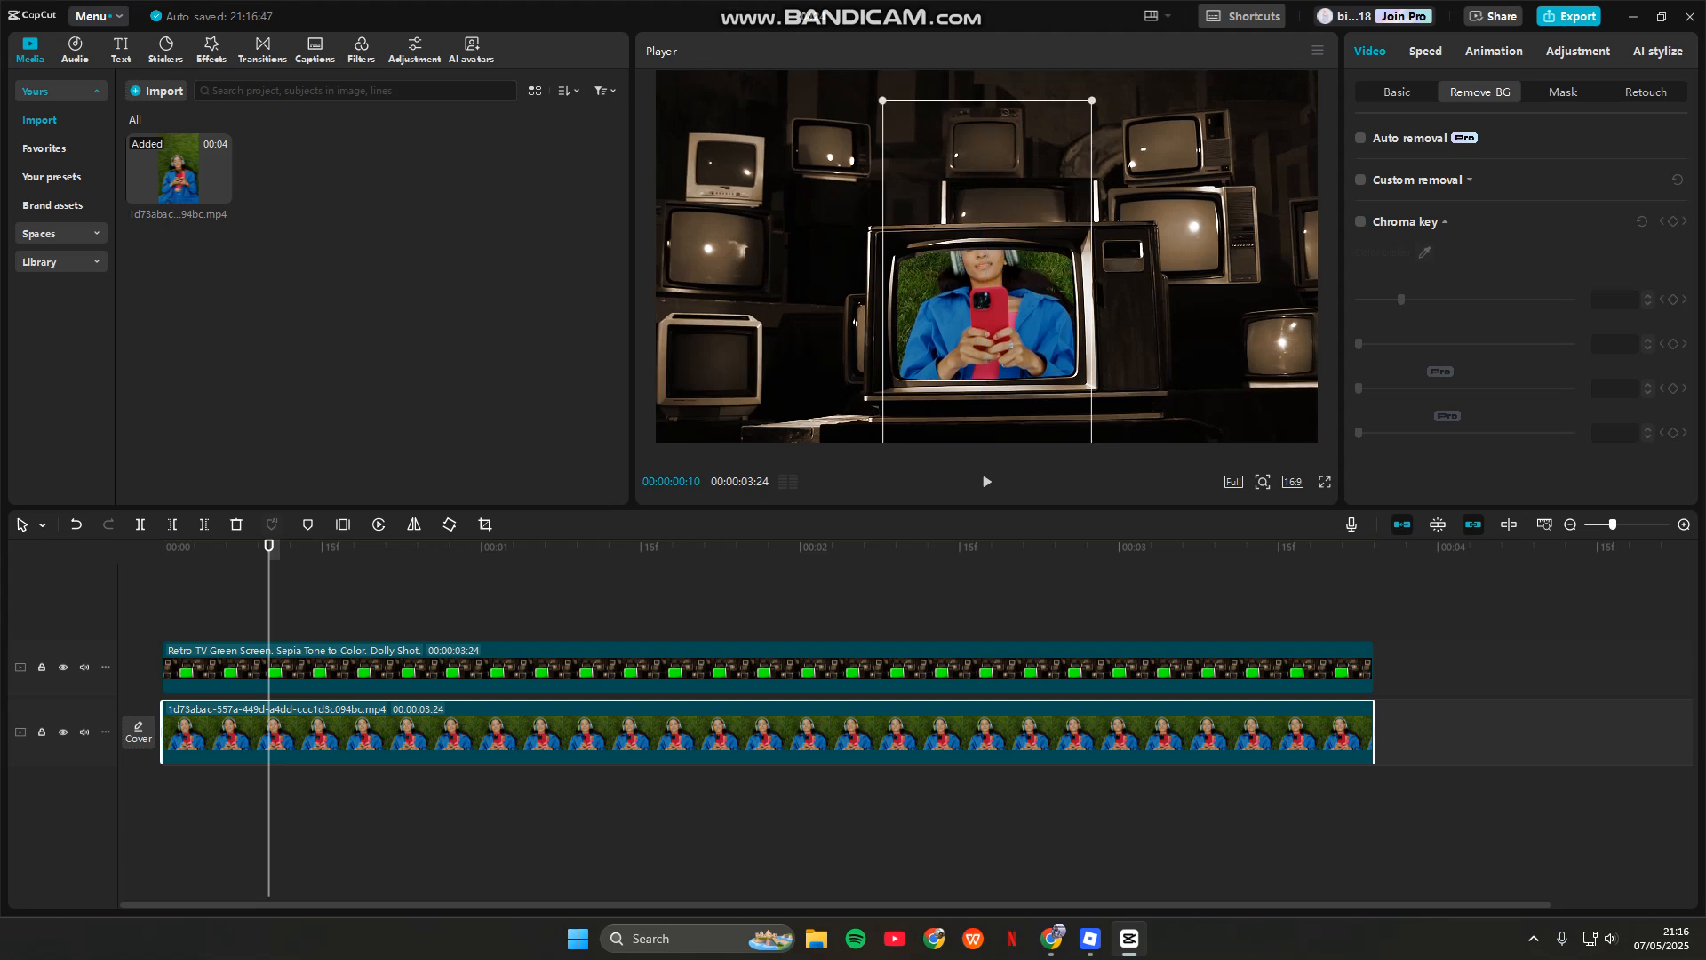
pyautogui.moveTo(987, 342); pyautogui.dragTo(986, 378)
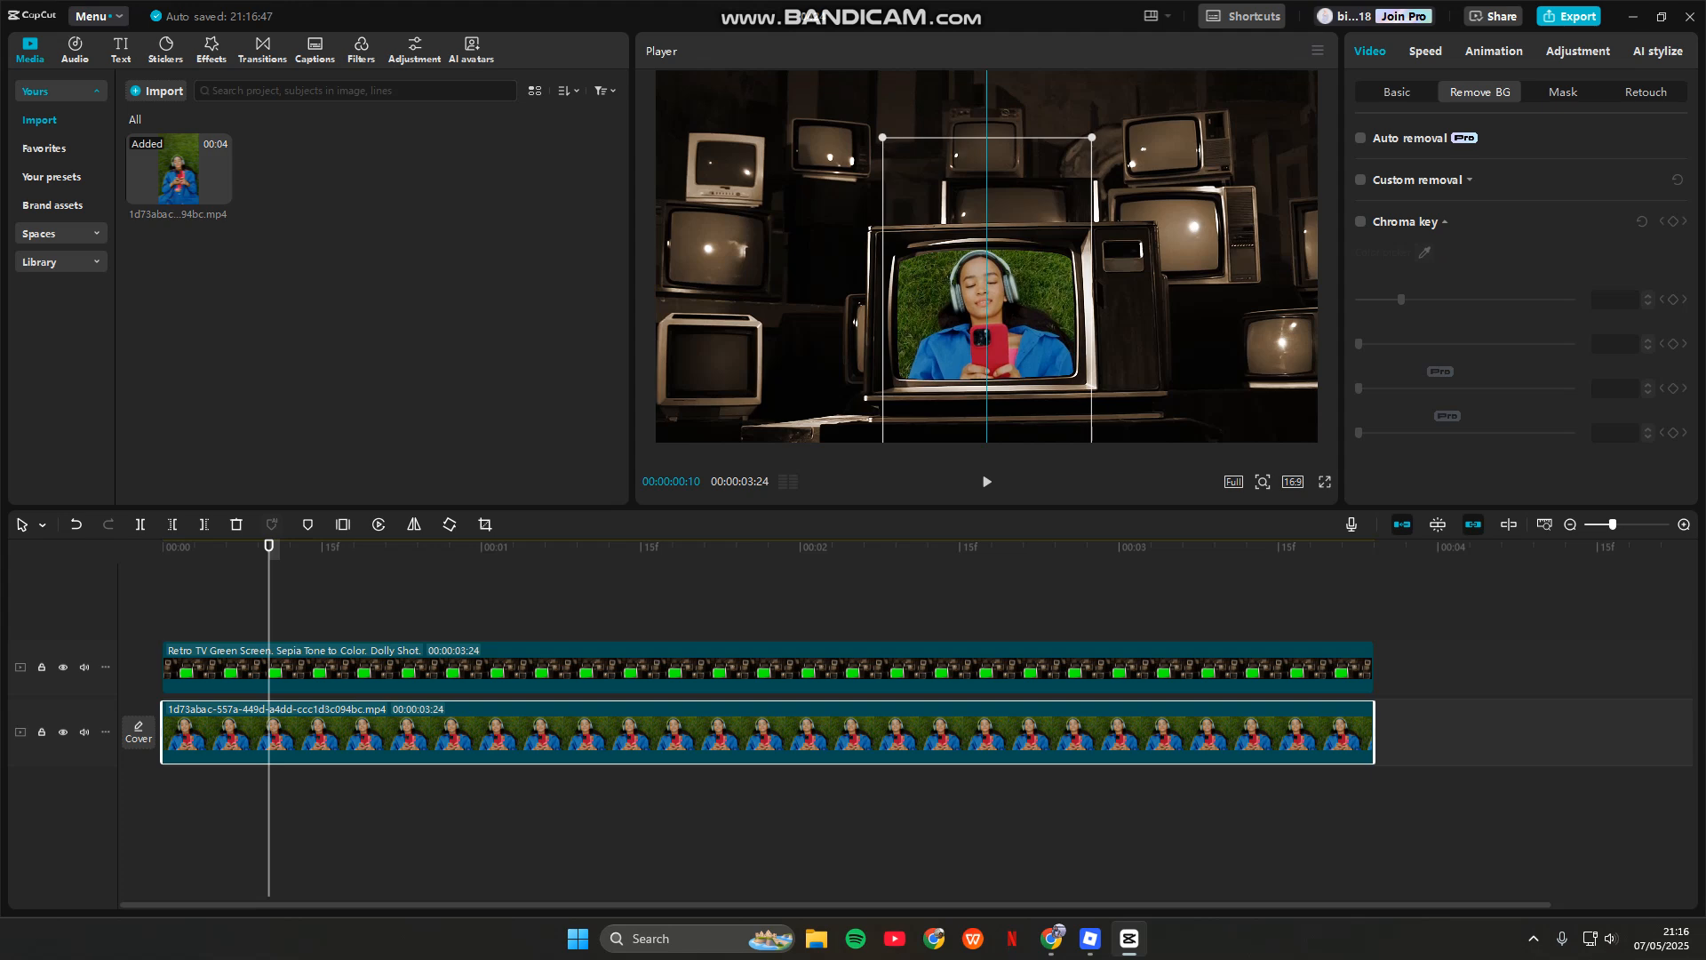
# Play back and scrub through the composite from its start to check the woman's framing inside the TV
pyautogui.press('Left')
pyautogui.press('Left')
pyautogui.press('Left')
pyautogui.press('Left')
pyautogui.press('Left')
pyautogui.press('Left')
pyautogui.press('Left')
pyautogui.press('Left')
pyautogui.press('Left')
pyautogui.press('Left')
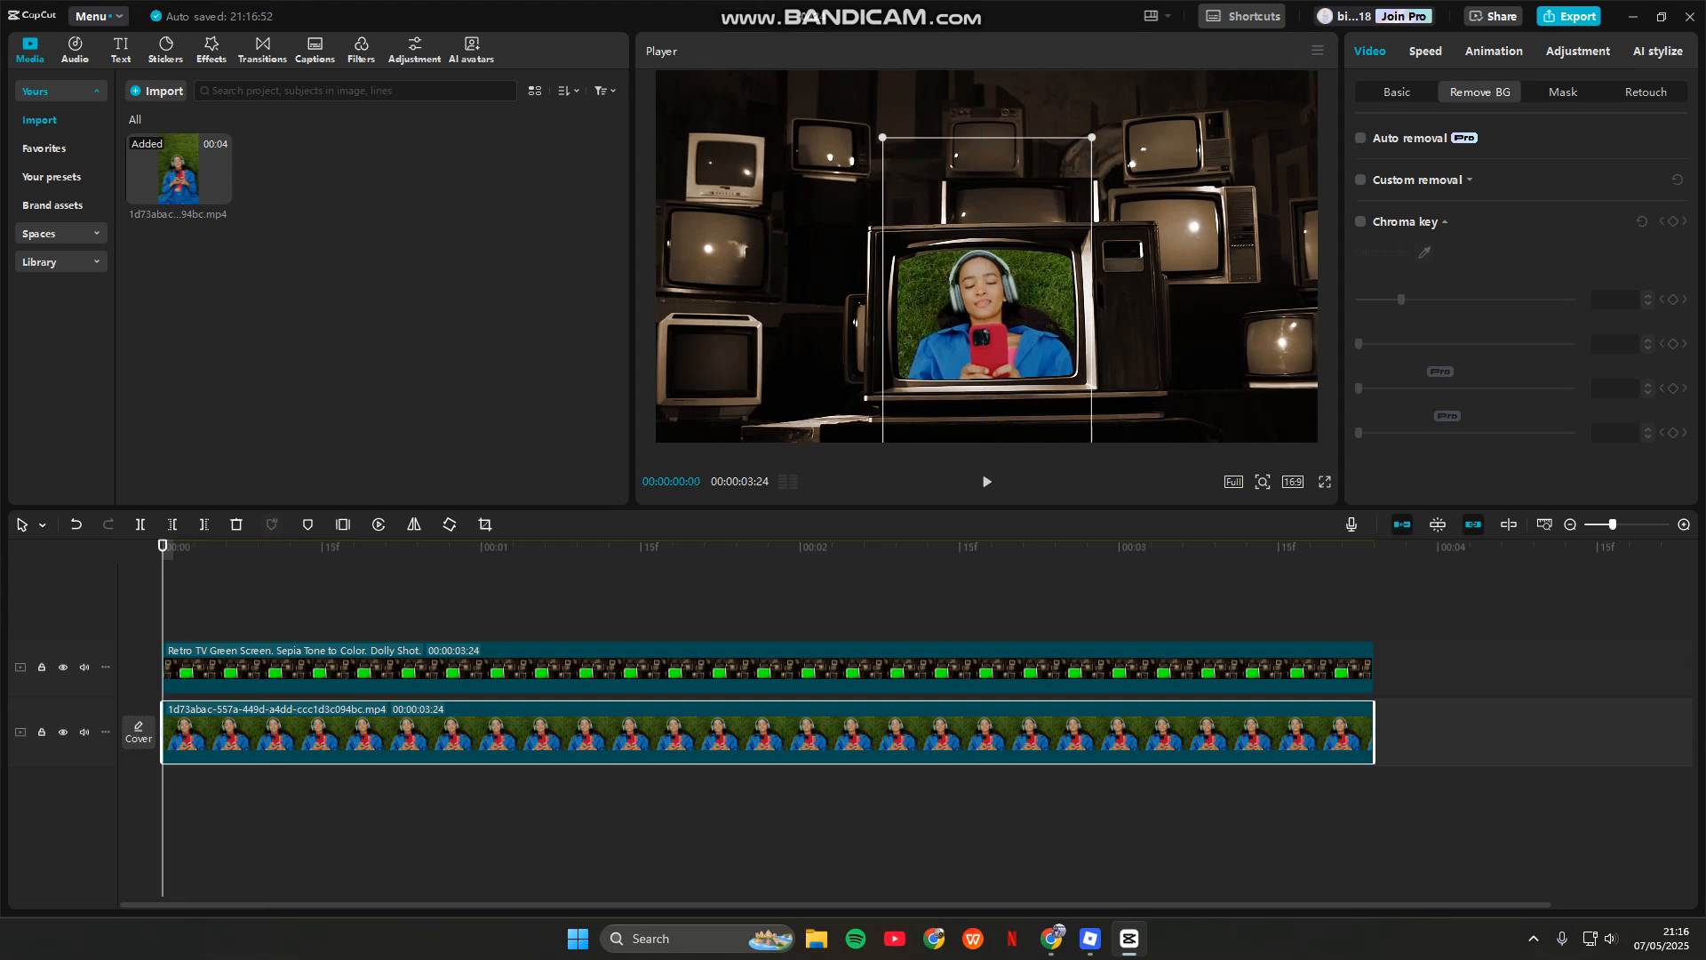
pyautogui.click(1204, 836)
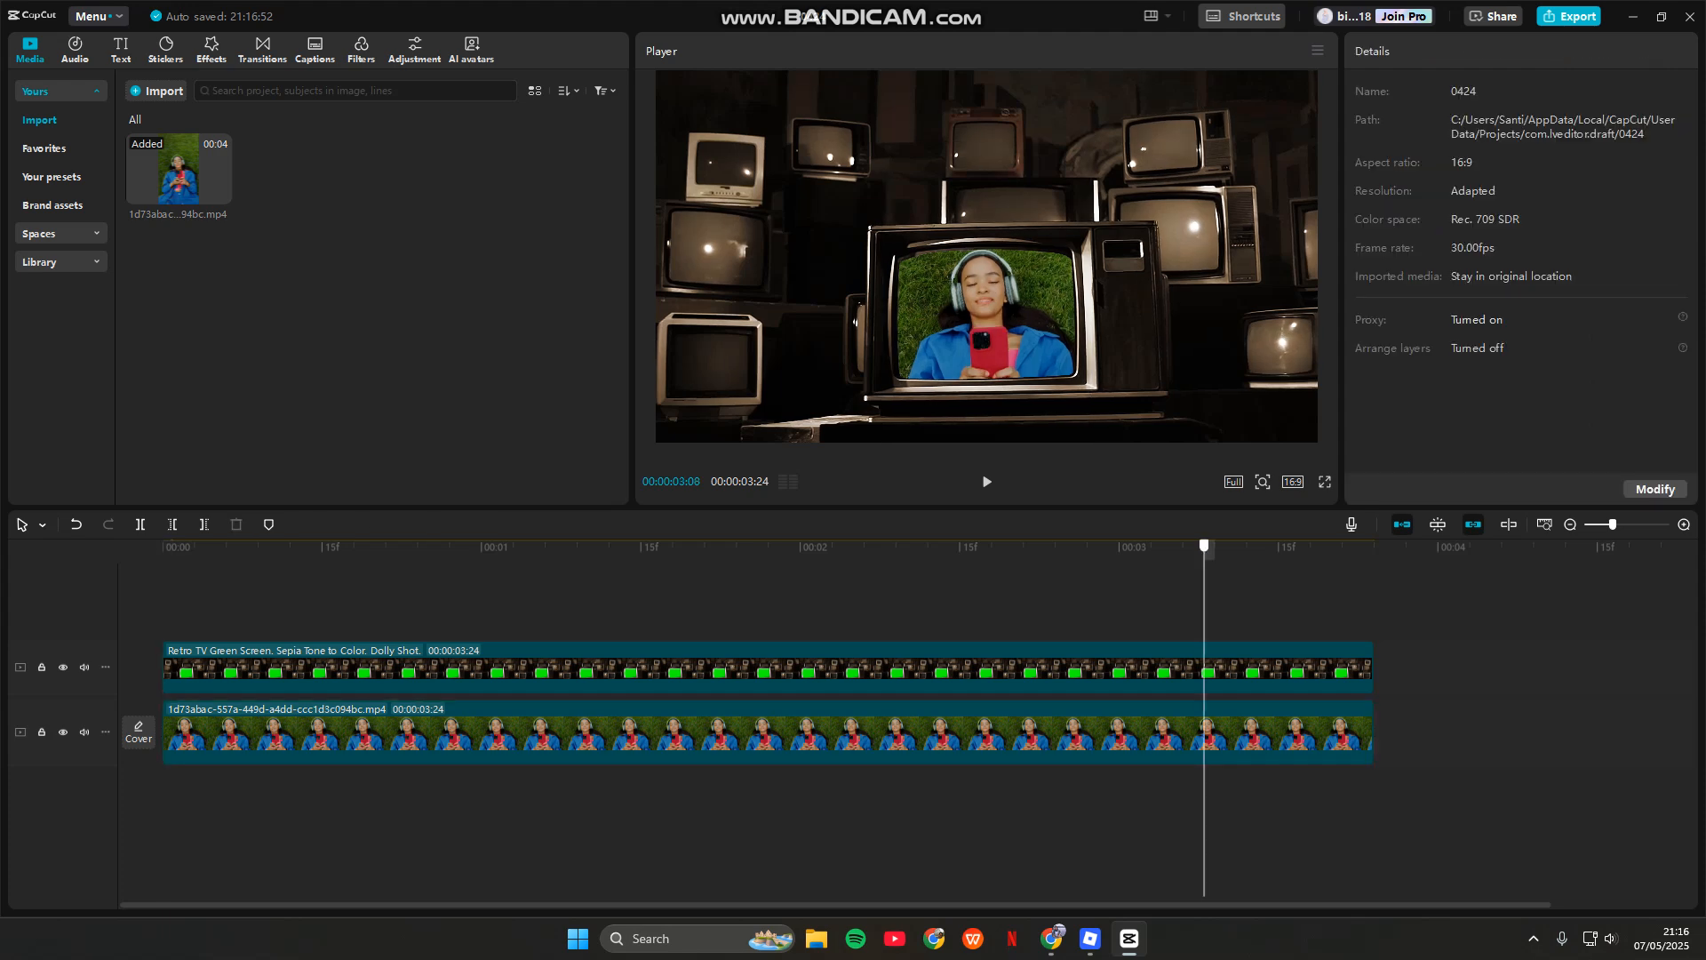
pyautogui.moveTo(1204, 546); pyautogui.dragTo(162, 547)
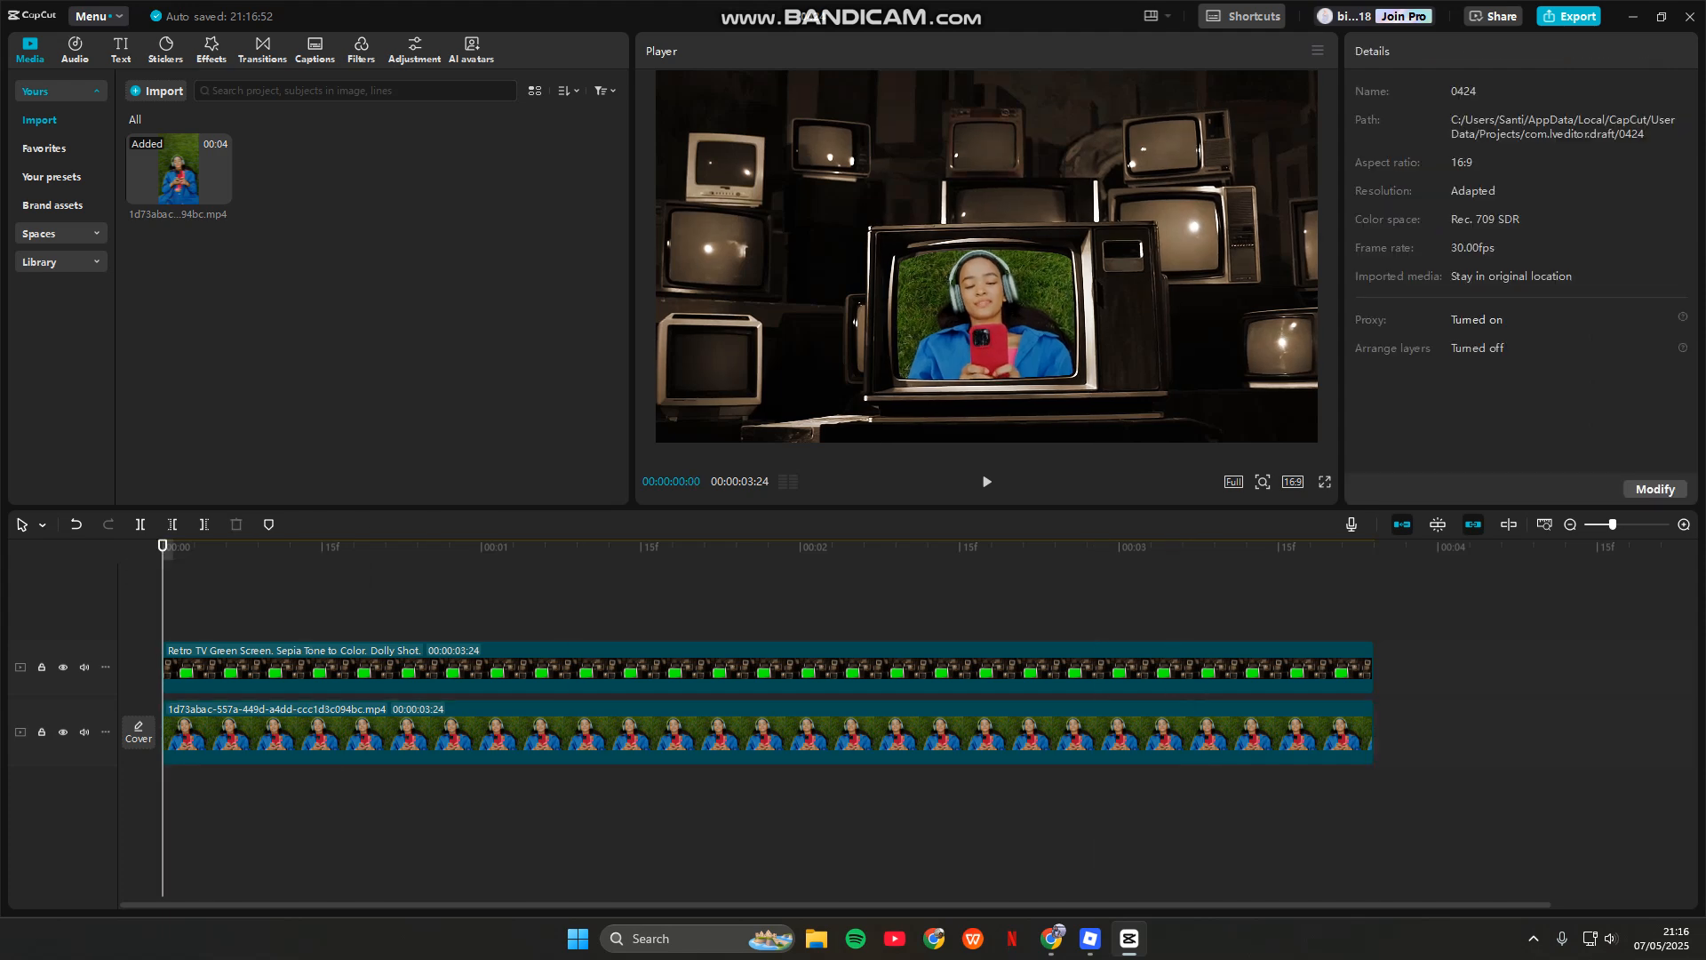
pyautogui.press('space')
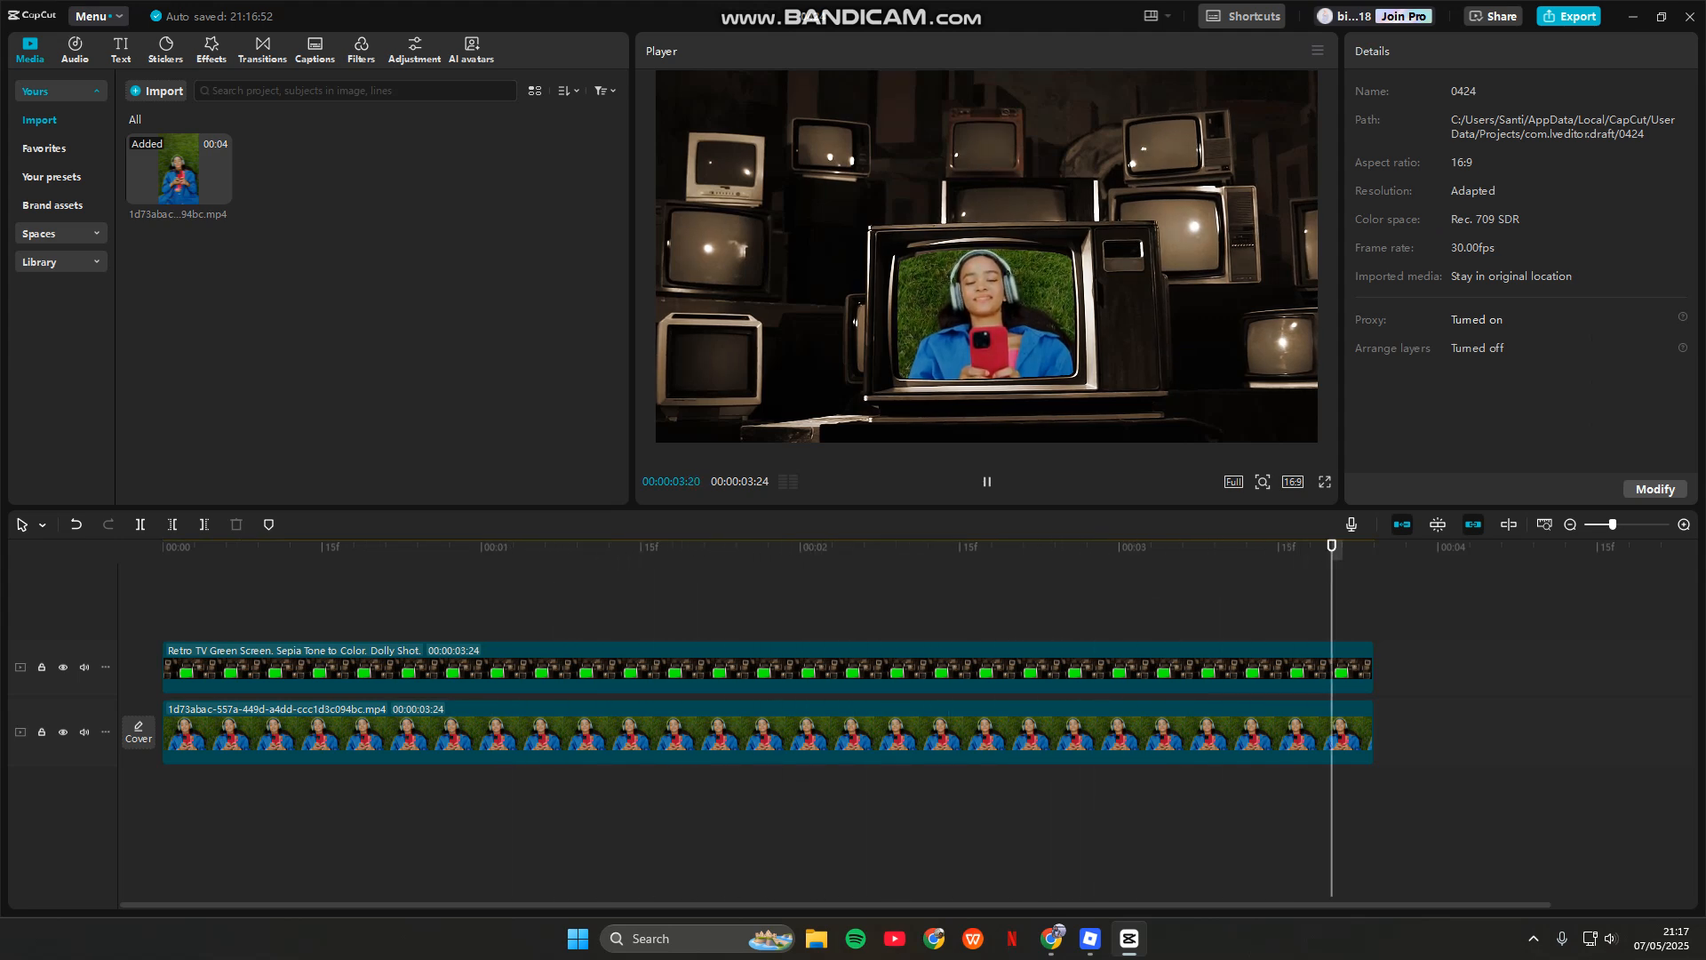
pyautogui.click(258, 546)
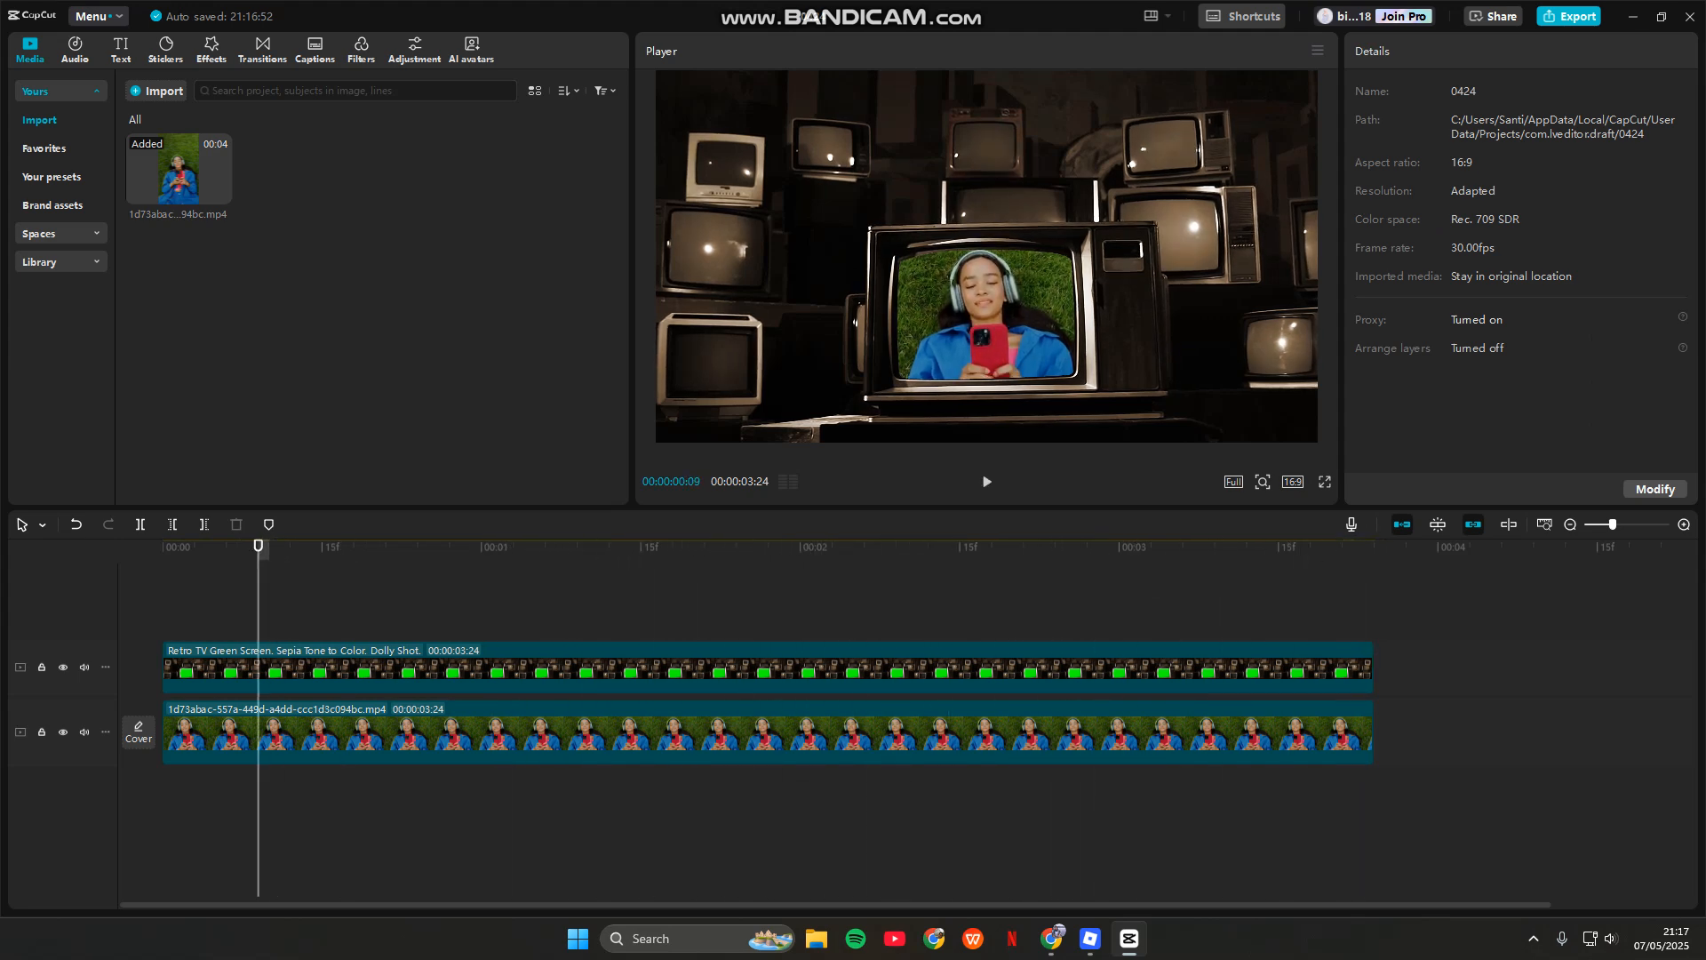